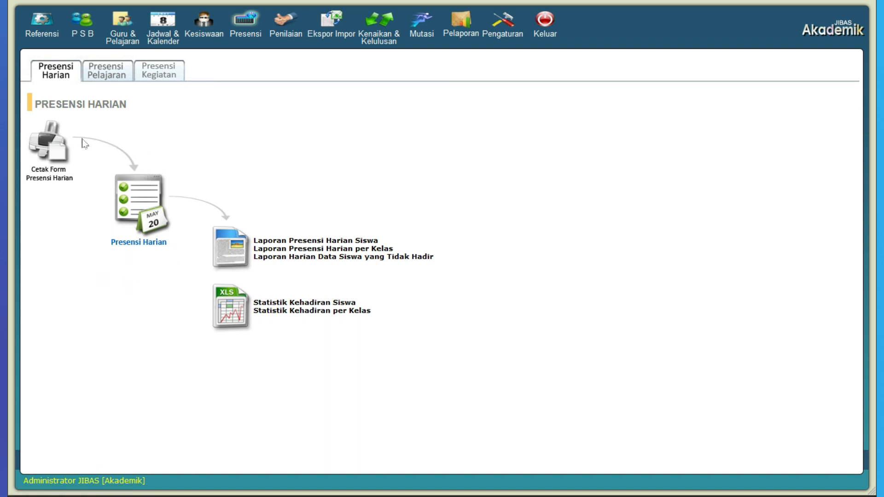
Open the Cetak Form Presensi Harian page and choose department SMA, Tingkat 10 and Kelas A for the form
{"action": "left_click", "coordinate": [65, 159]}
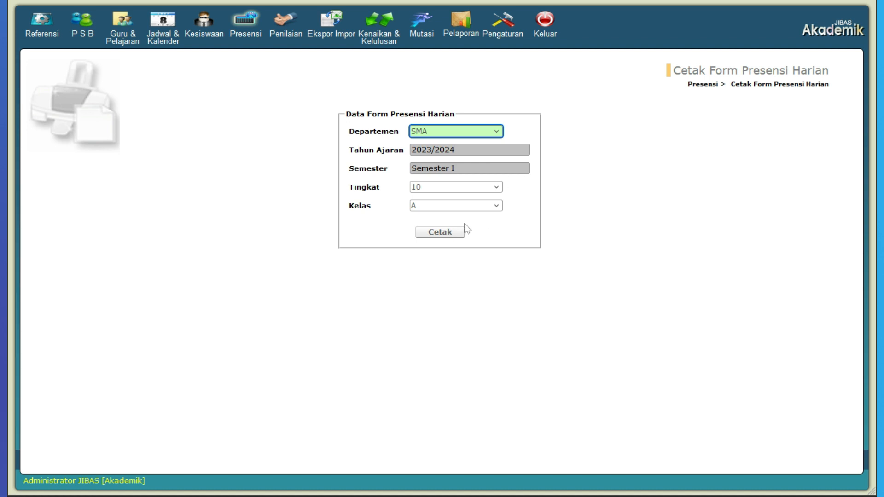
{"action": "left_click", "coordinate": [479, 137]}
{"action": "left_click", "coordinate": [477, 134]}
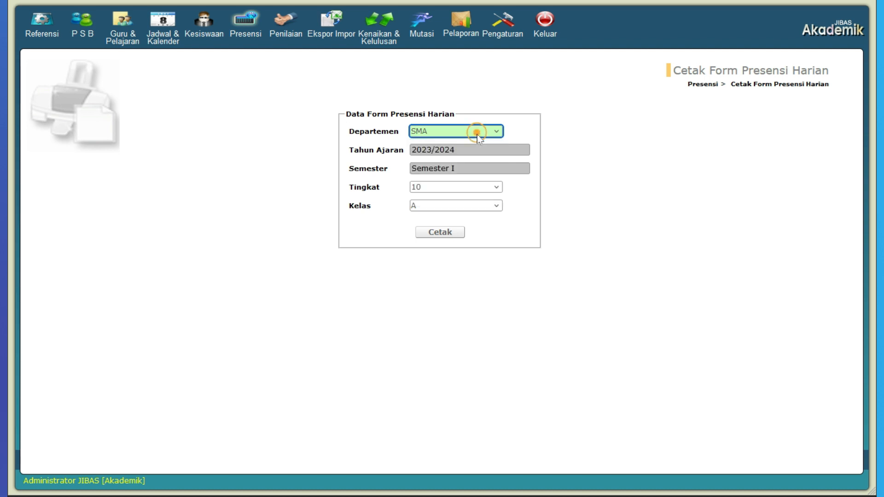
{"action": "left_click", "coordinate": [470, 188]}
{"action": "left_click", "coordinate": [469, 189]}
{"action": "left_click", "coordinate": [469, 206]}
{"action": "left_click", "coordinate": [469, 206]}
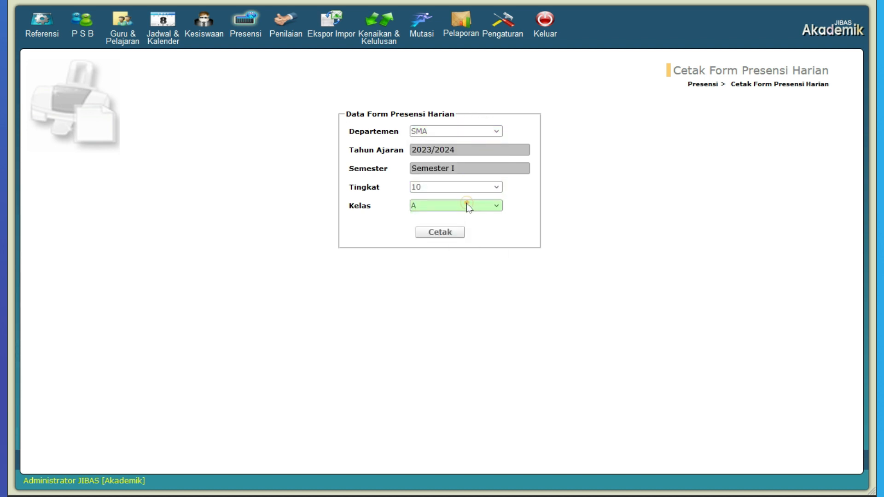
Generate the printable daily attendance form, cancel the printing and close the form window after viewing it
{"action": "left_click", "coordinate": [448, 235]}
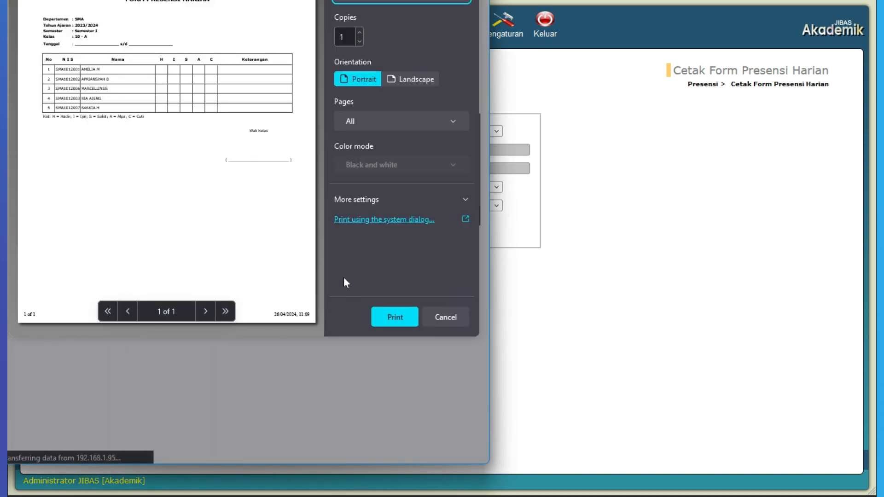
{"action": "left_click", "coordinate": [437, 318]}
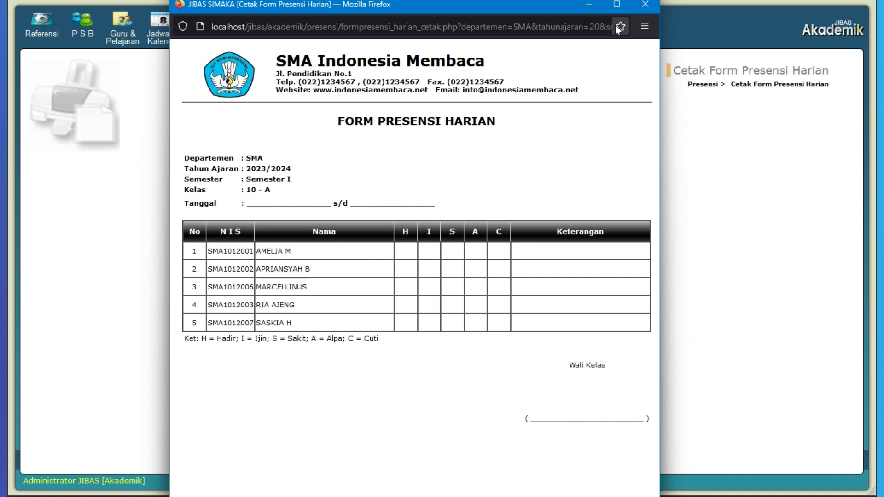
{"action": "left_click", "coordinate": [645, 8]}
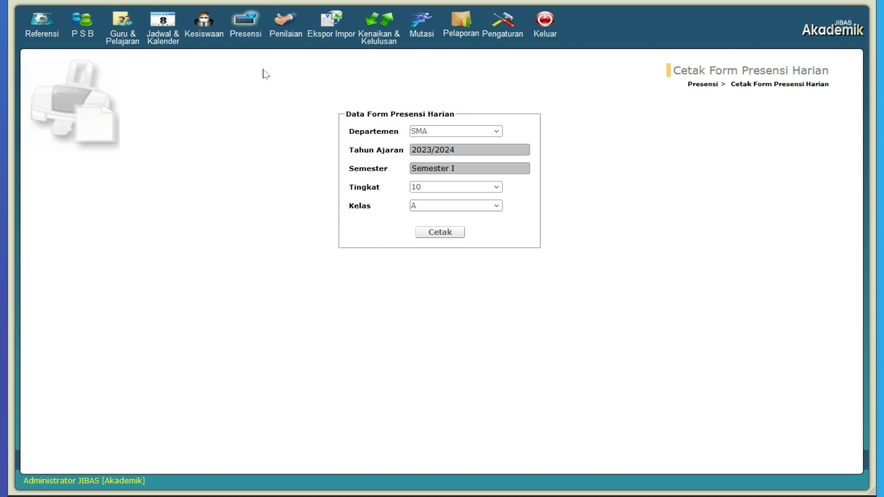
Show the Presensi Harian records for department SMA, Tingkat 10, Kelas A
{"action": "left_click", "coordinate": [254, 28]}
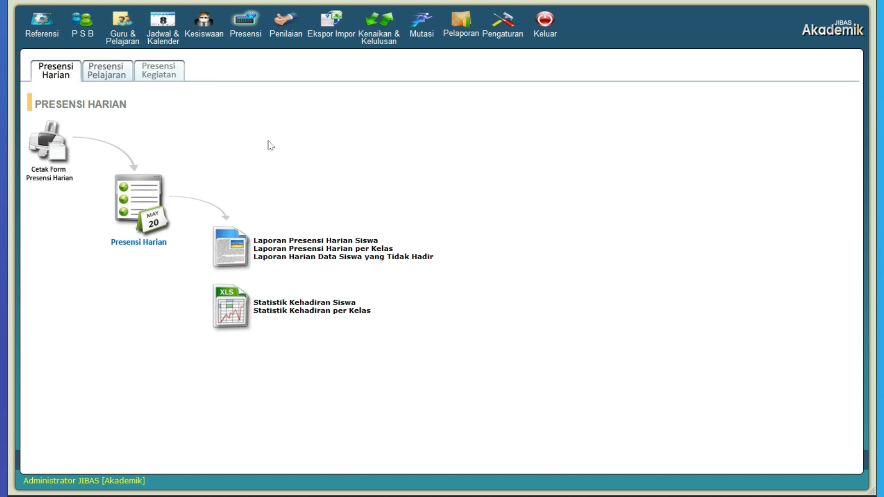
{"action": "left_click", "coordinate": [165, 204]}
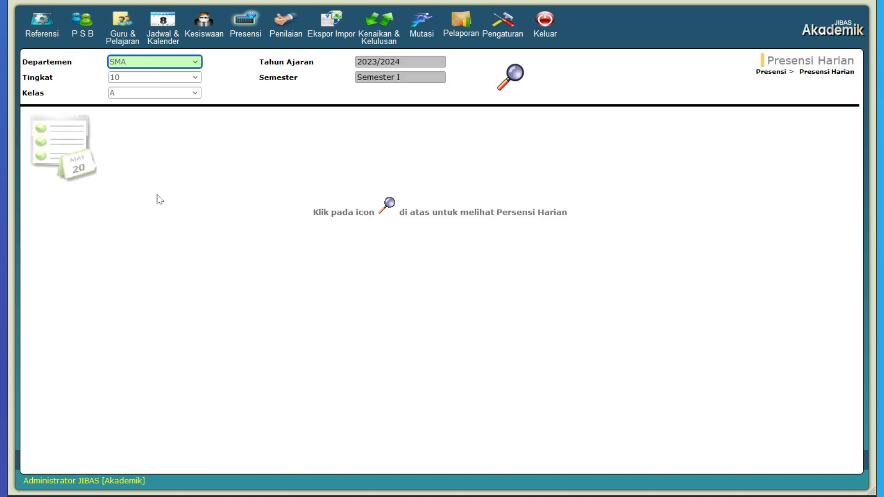
{"action": "left_click", "coordinate": [179, 65]}
{"action": "left_click", "coordinate": [179, 67]}
{"action": "left_click", "coordinate": [511, 77]}
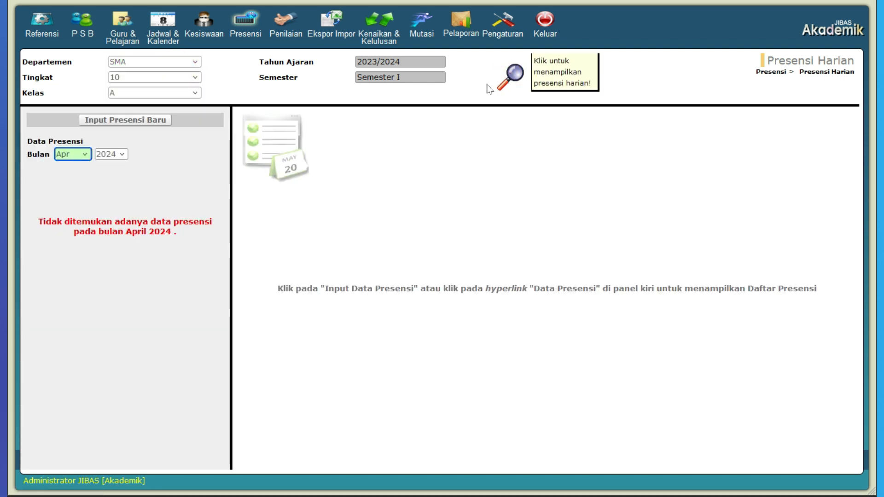
Start a new attendance entry for a period beginning 20 April 2024, with 7 active learning days
{"action": "left_click", "coordinate": [154, 124]}
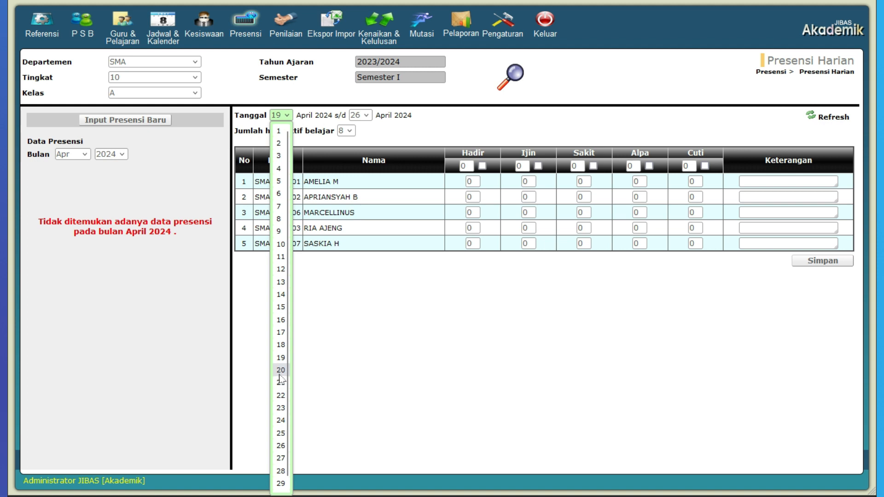
{"action": "left_click", "coordinate": [279, 374]}
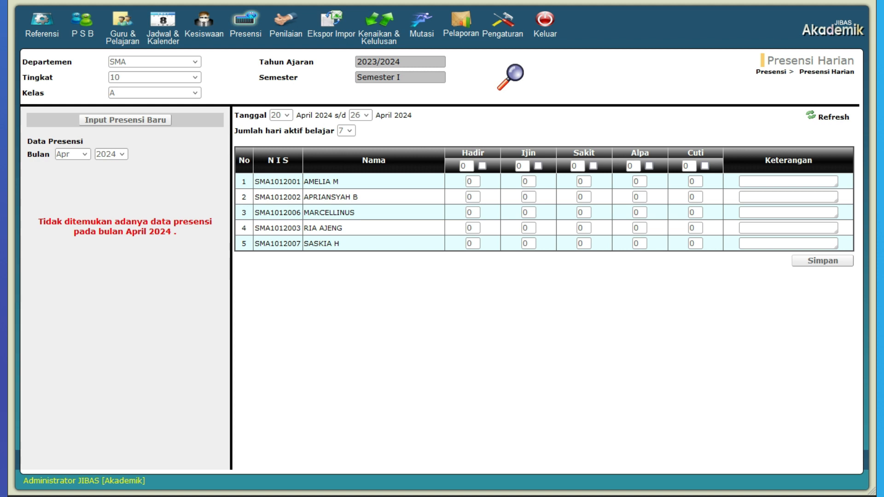
{"action": "left_click", "coordinate": [348, 132]}
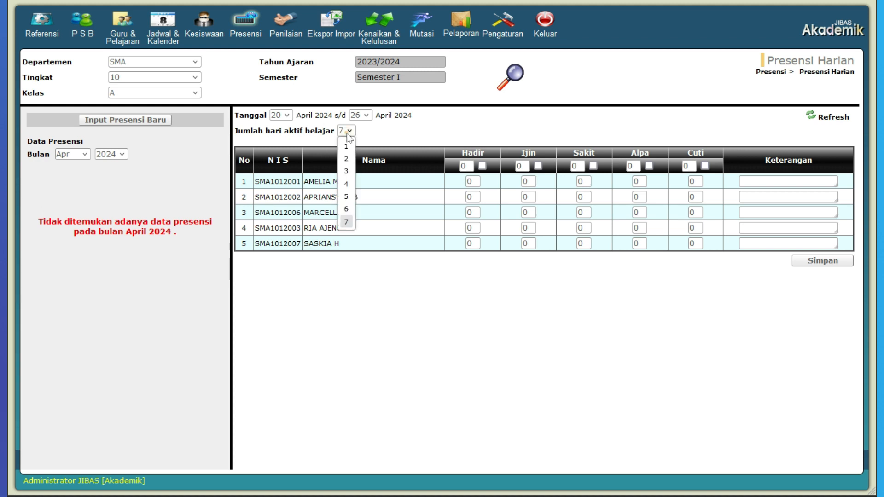
{"action": "left_click", "coordinate": [348, 133]}
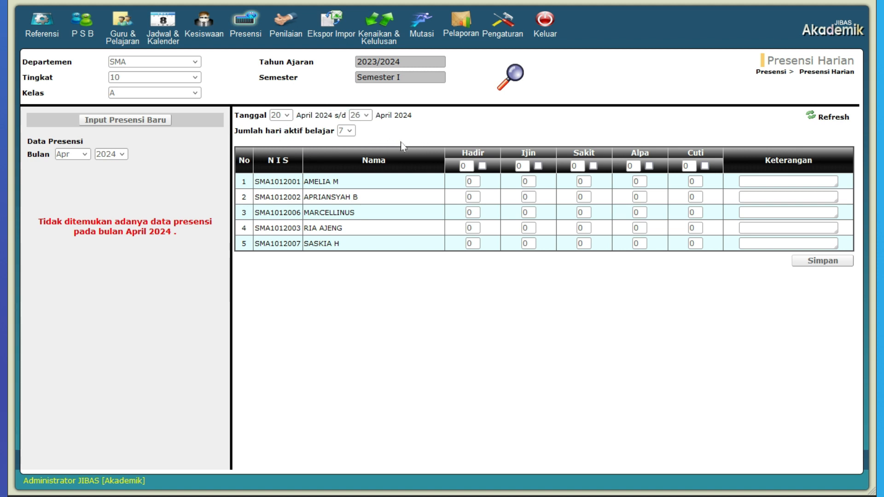
Set Hadir to 7 for all students, except the third student, who gets 0 Hadir and 7 Sakit
{"action": "left_click", "coordinate": [482, 166]}
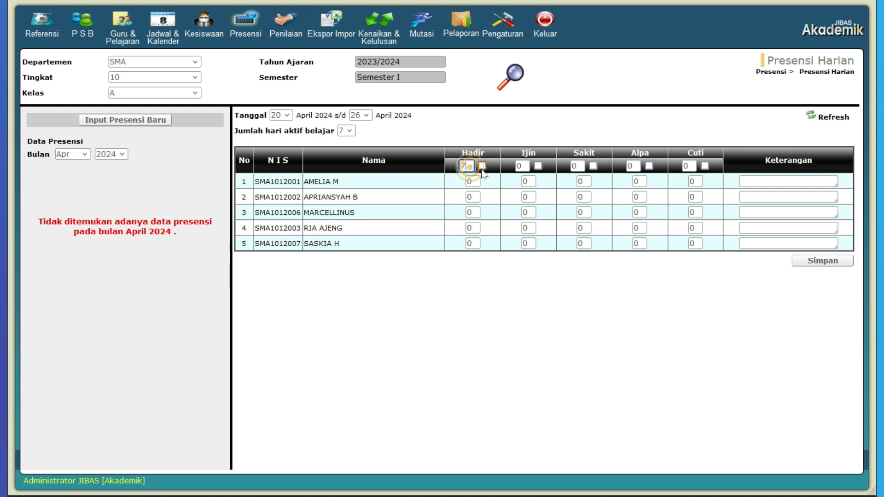
{"action": "left_click", "coordinate": [482, 166]}
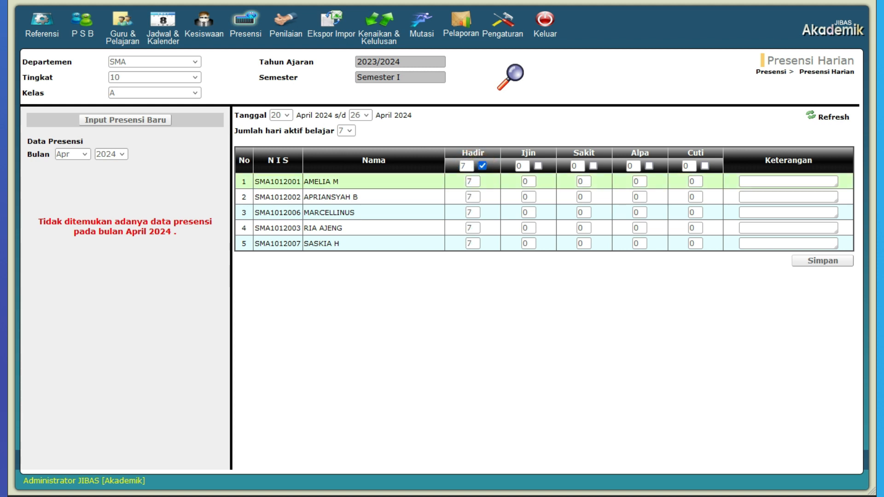
{"action": "left_click", "coordinate": [472, 213]}
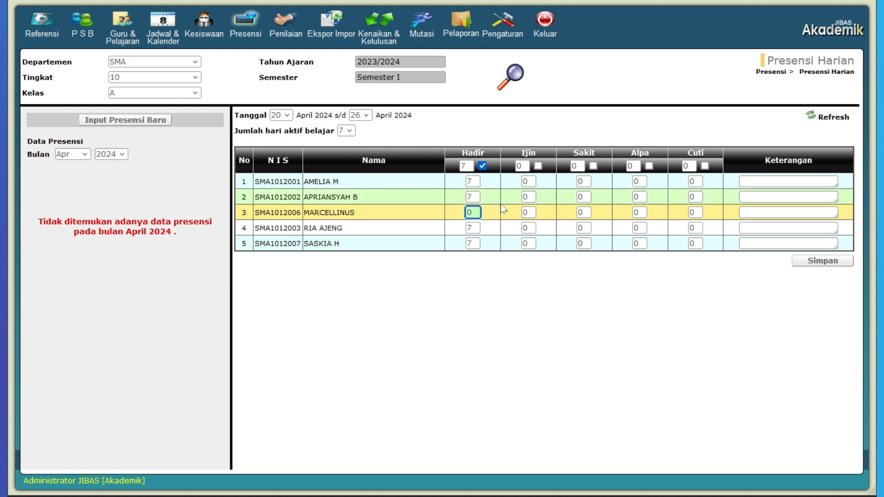
{"action": "left_click", "coordinate": [584, 212]}
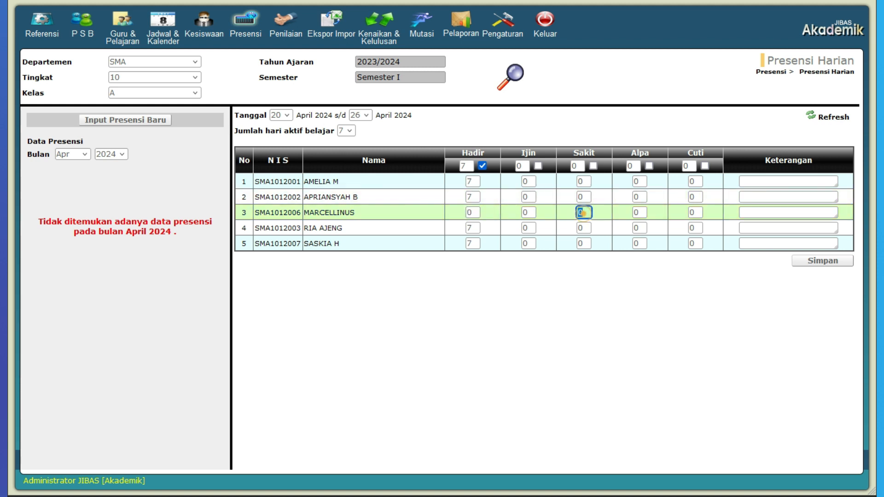
{"action": "type", "text": "7"}
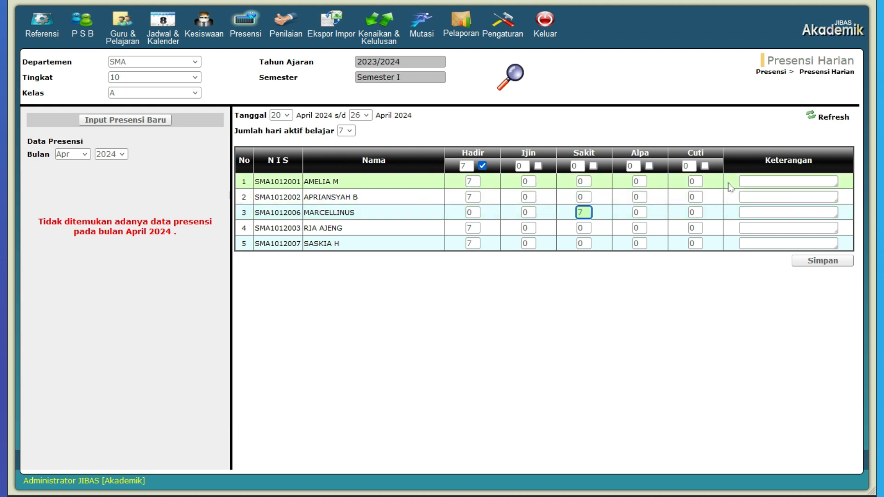
{"action": "left_click", "coordinate": [600, 226]}
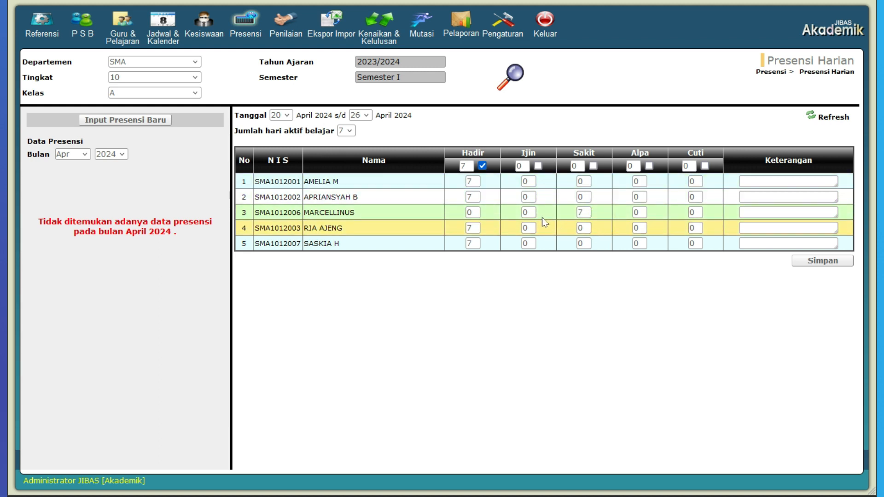
Set the fourth student's attendance to 6 days Hadir and 1 day Ijin
{"action": "left_click", "coordinate": [473, 228]}
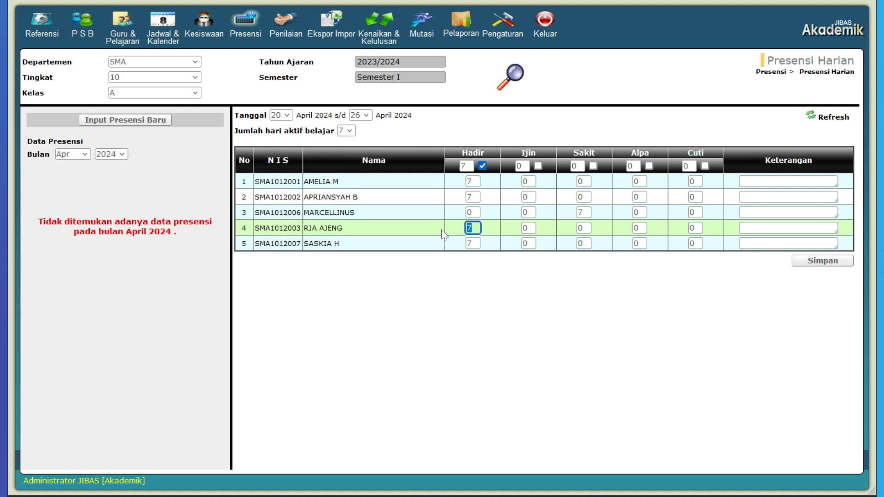
{"action": "type", "text": "6"}
{"action": "left_click", "coordinate": [529, 228]}
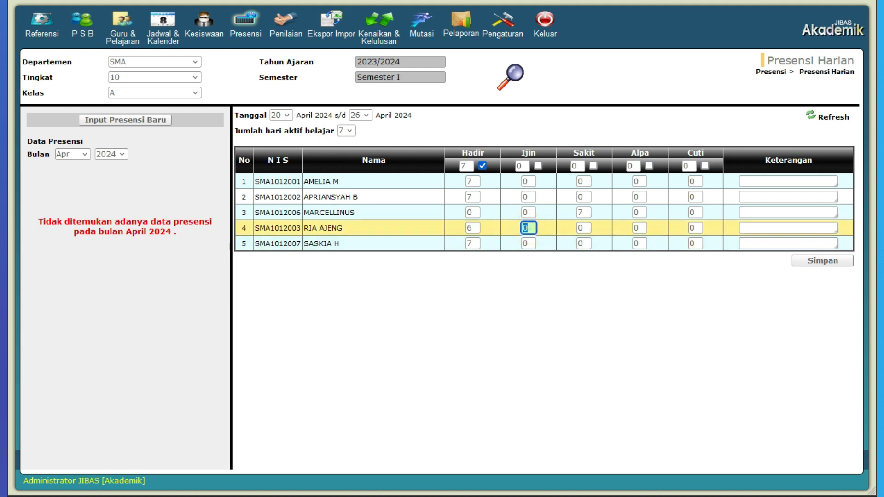
{"action": "left_click", "coordinate": [606, 135]}
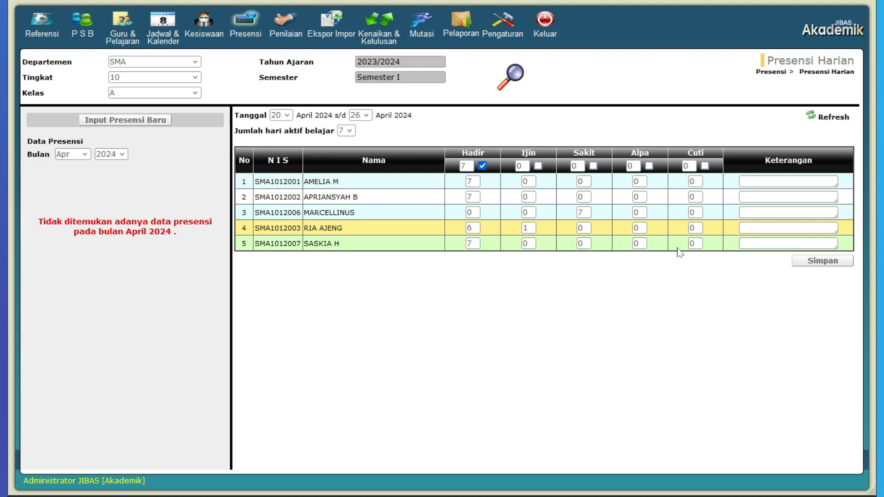
Save the attendance entry and open the saved record for 20 Apr 2024 - 26 Apr 2024
{"action": "left_click", "coordinate": [812, 264]}
{"action": "left_click", "coordinate": [552, 246]}
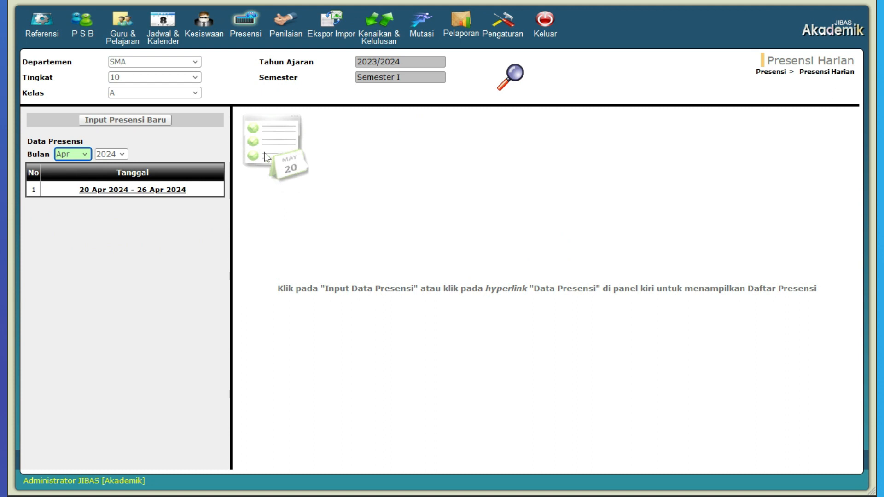
{"action": "left_click", "coordinate": [175, 195]}
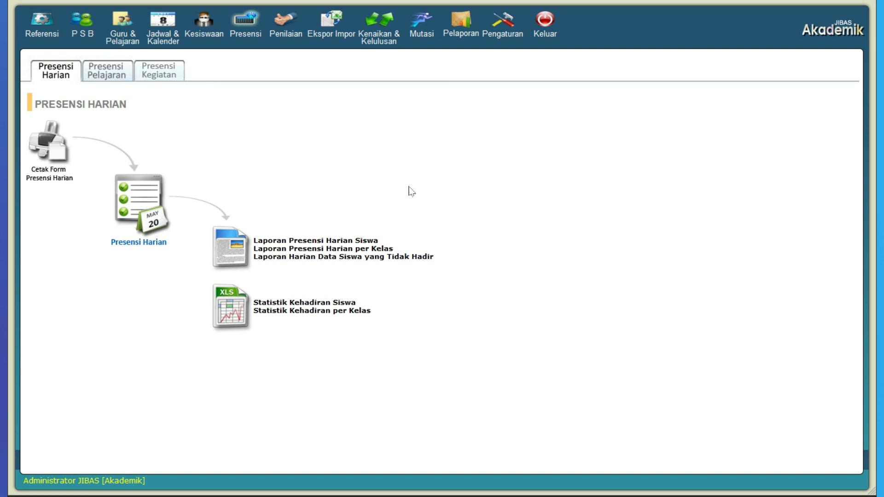
Open the Laporan Presensi Harian Siswa report and pick the first student of the class from the student list
{"action": "left_click", "coordinate": [345, 241]}
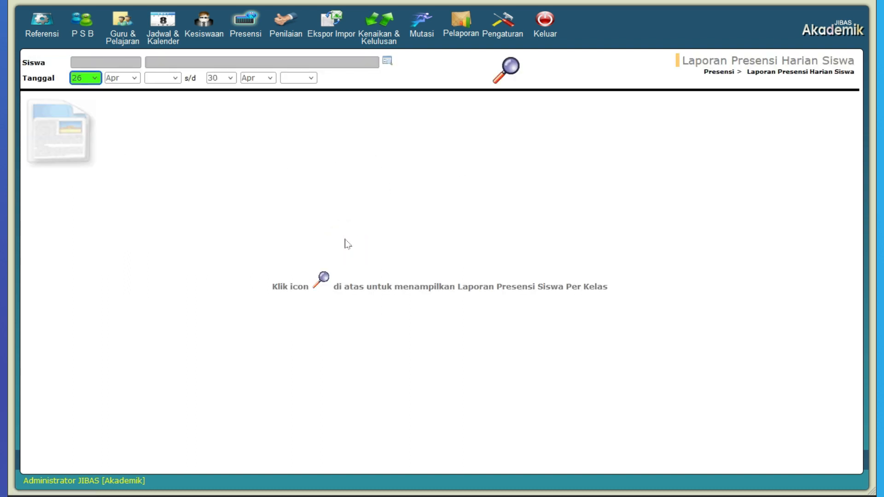
{"action": "left_click", "coordinate": [386, 61]}
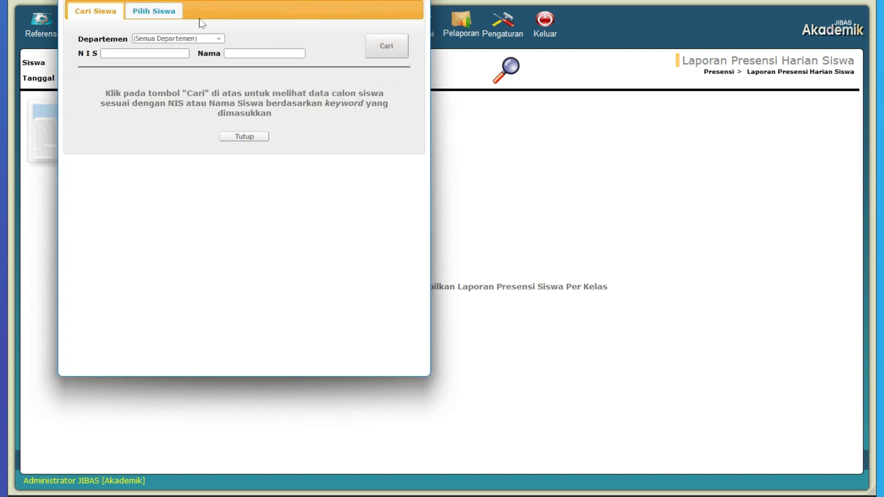
{"action": "left_click", "coordinate": [174, 17]}
{"action": "left_click", "coordinate": [392, 103]}
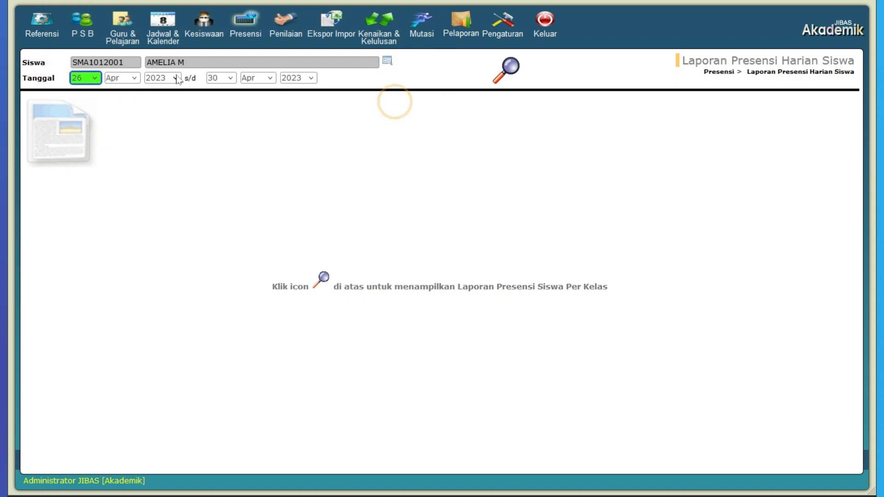
Display the student's daily attendance report for the period 1 Apr 2024 to 30 Apr 2024
{"action": "left_click", "coordinate": [85, 77]}
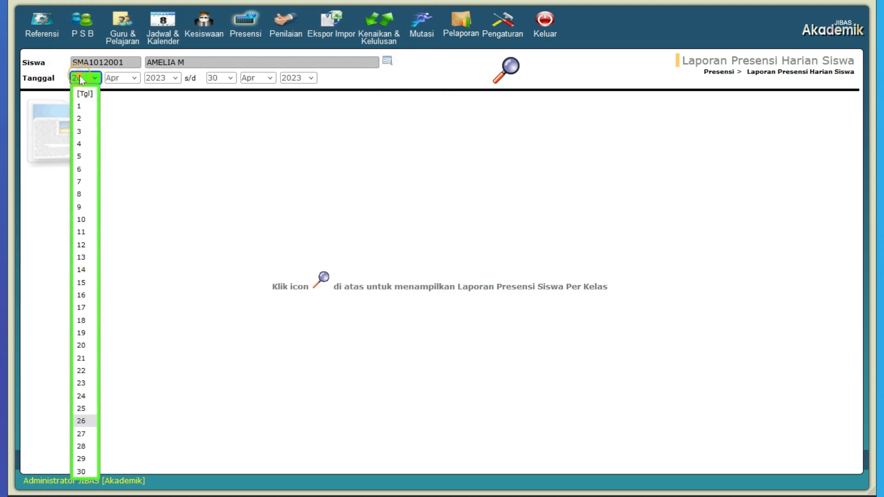
{"action": "left_click", "coordinate": [82, 106]}
{"action": "left_click", "coordinate": [163, 78]}
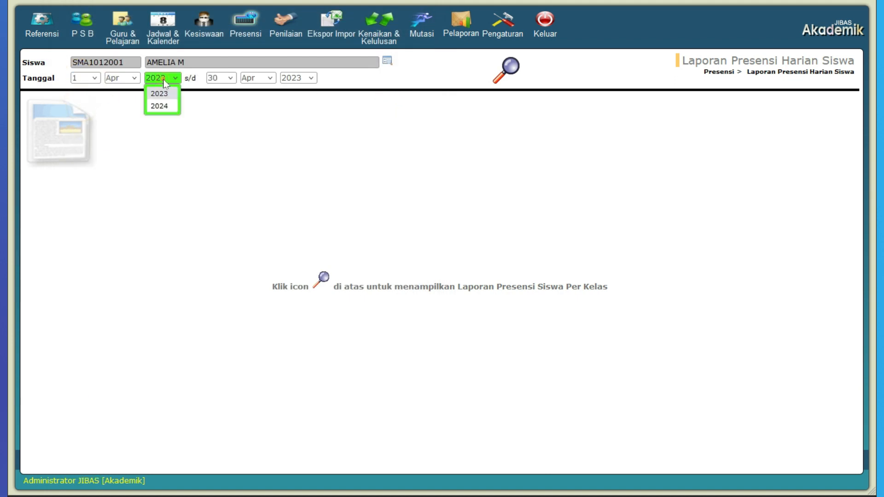
{"action": "left_click", "coordinate": [163, 107]}
{"action": "left_click", "coordinate": [547, 252]}
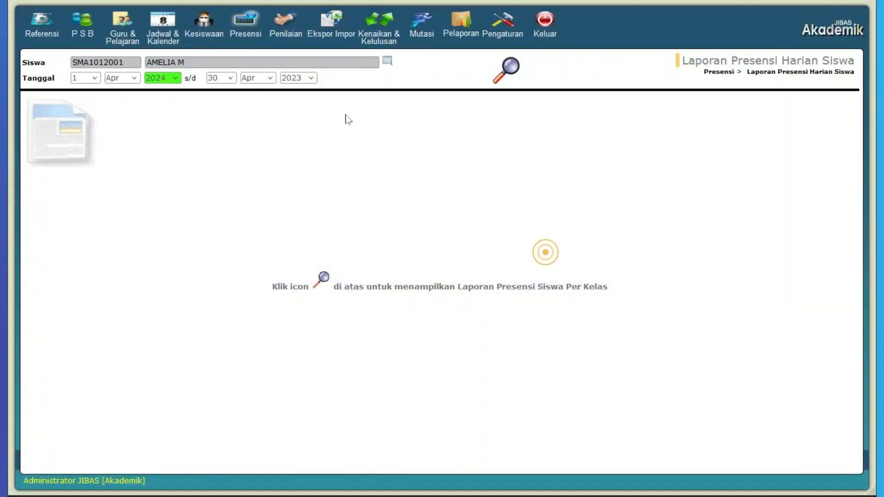
{"action": "left_click", "coordinate": [305, 81]}
{"action": "left_click", "coordinate": [299, 105]}
{"action": "left_click", "coordinate": [510, 74]}
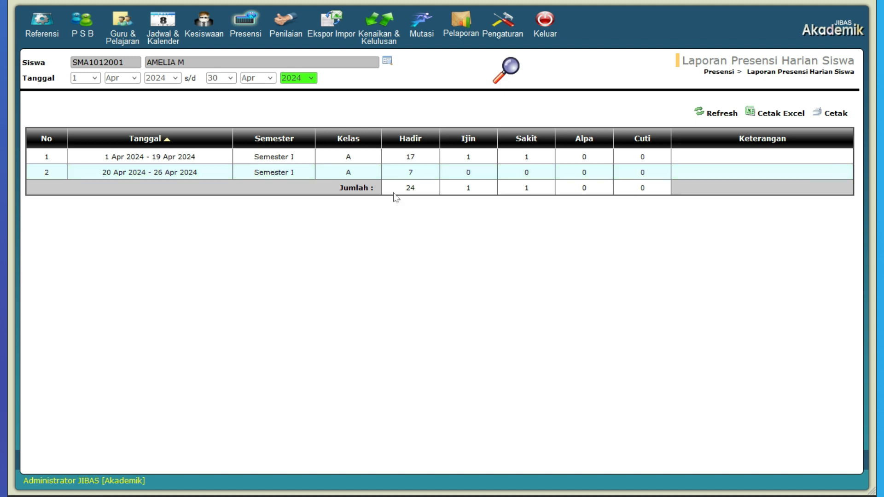
Open the Laporan Presensi Harian per Kelas report for Tingkat 10, Kelas A
{"action": "left_click", "coordinate": [244, 29]}
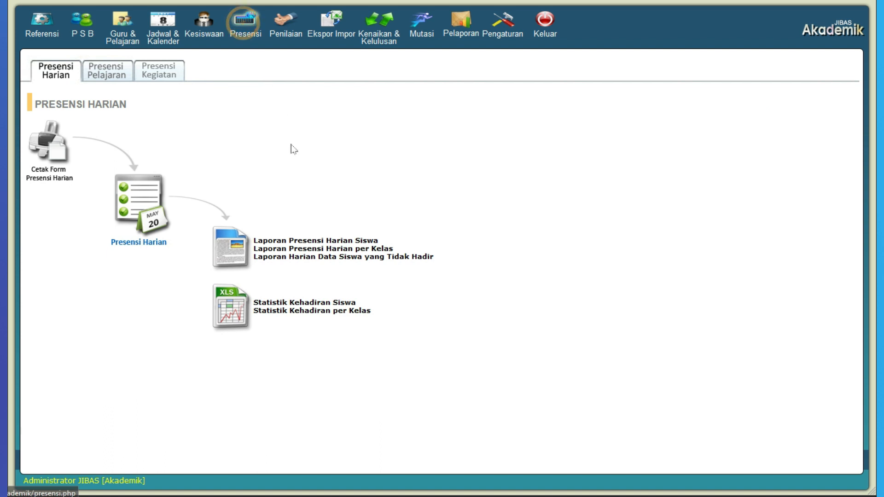
{"action": "left_click", "coordinate": [389, 250]}
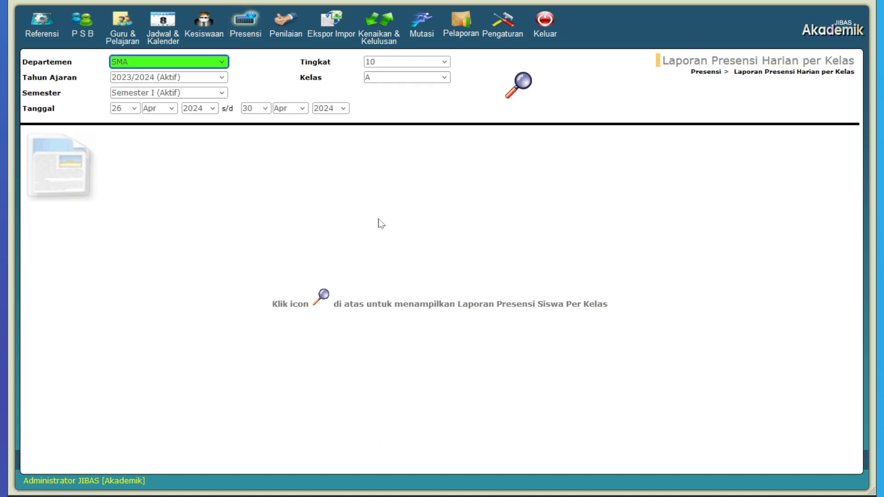
{"action": "left_click", "coordinate": [391, 65]}
{"action": "left_click", "coordinate": [391, 77]}
{"action": "left_click", "coordinate": [394, 82]}
{"action": "left_click", "coordinate": [394, 81]}
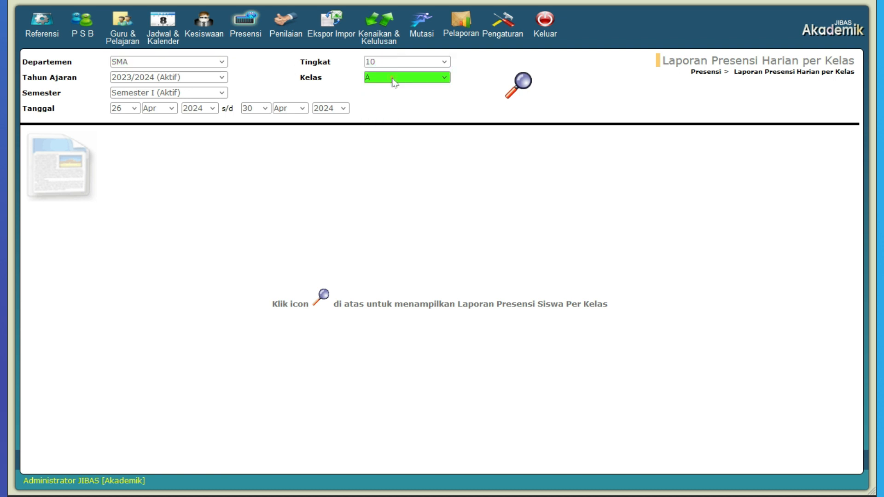
Display the class report starting from 1 Apr 2024 and view the first student's attendance details
{"action": "left_click", "coordinate": [133, 109]}
{"action": "left_click", "coordinate": [123, 136]}
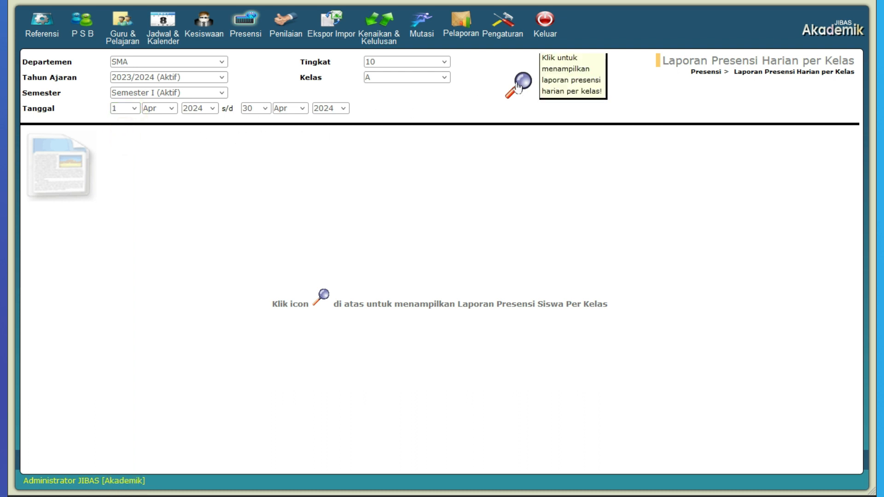
{"action": "left_click", "coordinate": [518, 86]}
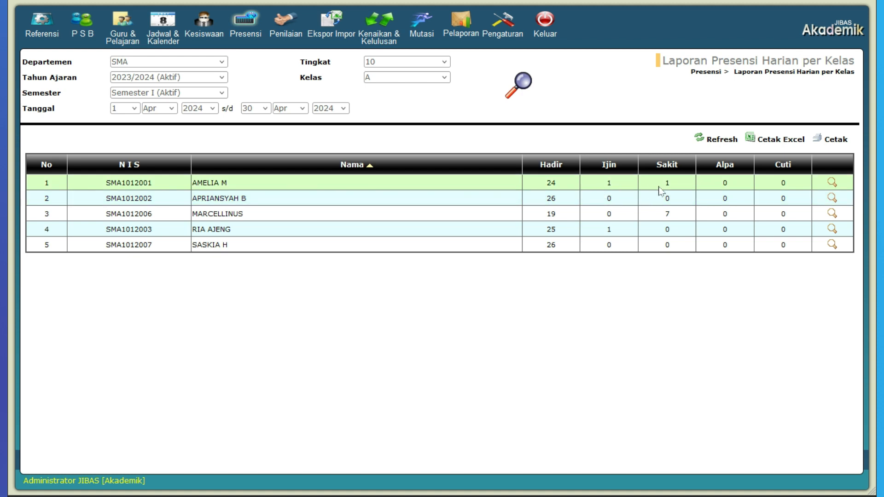
{"action": "left_click", "coordinate": [832, 183]}
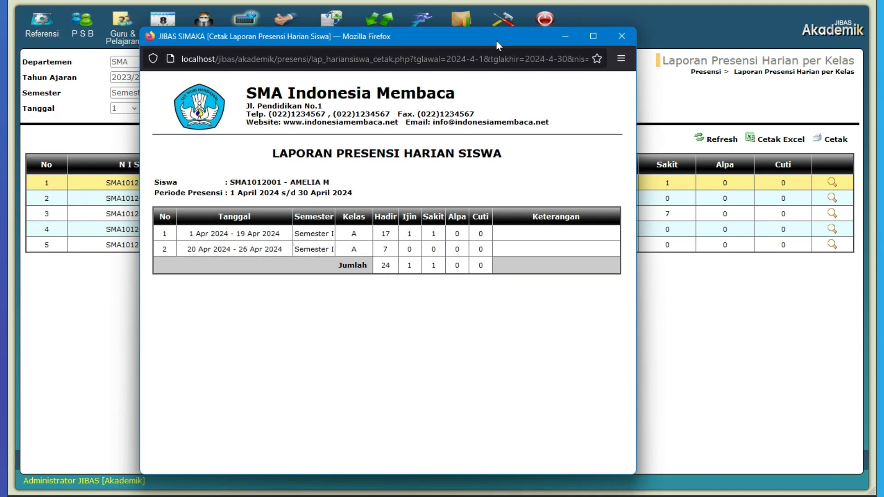
Close the student's attendance printout and open the Laporan Harian Data Siswa yang Tidak Hadir report
{"action": "left_click", "coordinate": [620, 37]}
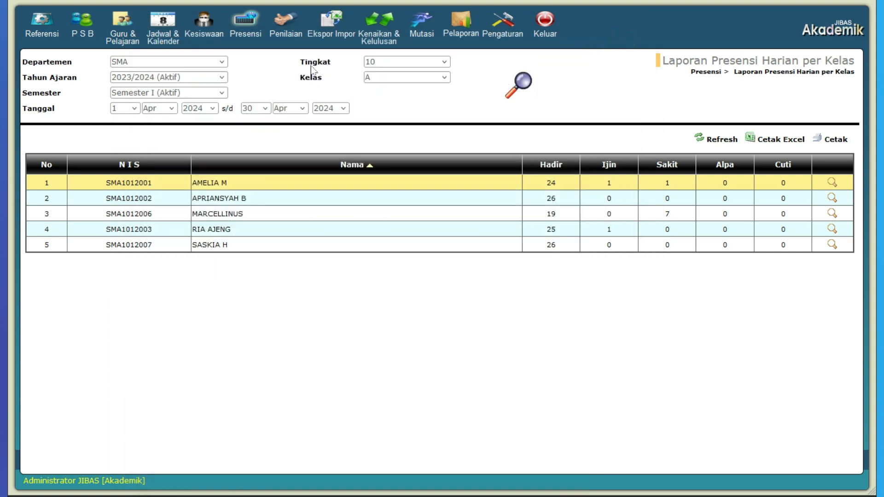
{"action": "left_click", "coordinate": [246, 28]}
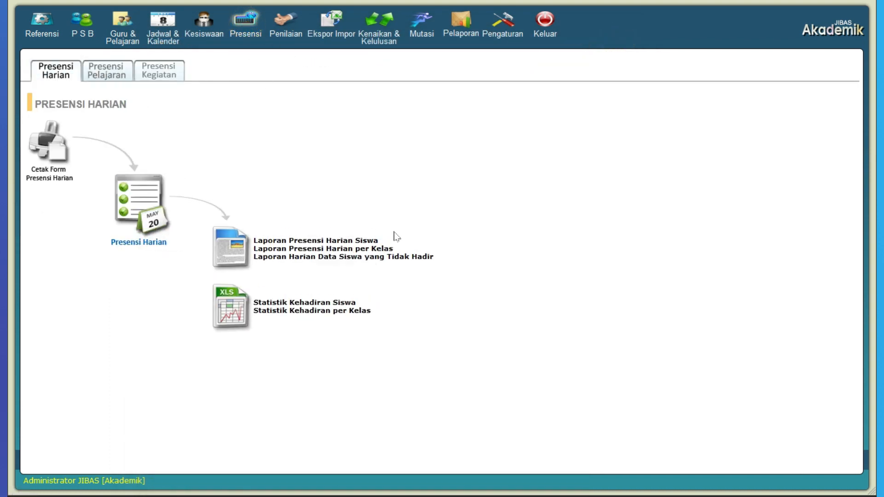
{"action": "left_click", "coordinate": [380, 262]}
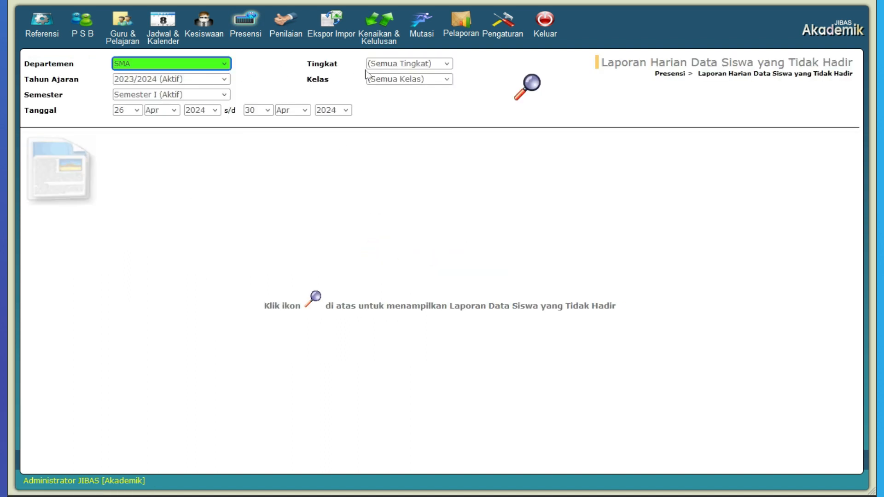
Display the absent-student report for 1 Apr 2024 to 30 Apr 2024 and view the first student's attendance details
{"action": "left_click", "coordinate": [137, 112]}
{"action": "left_click", "coordinate": [120, 138]}
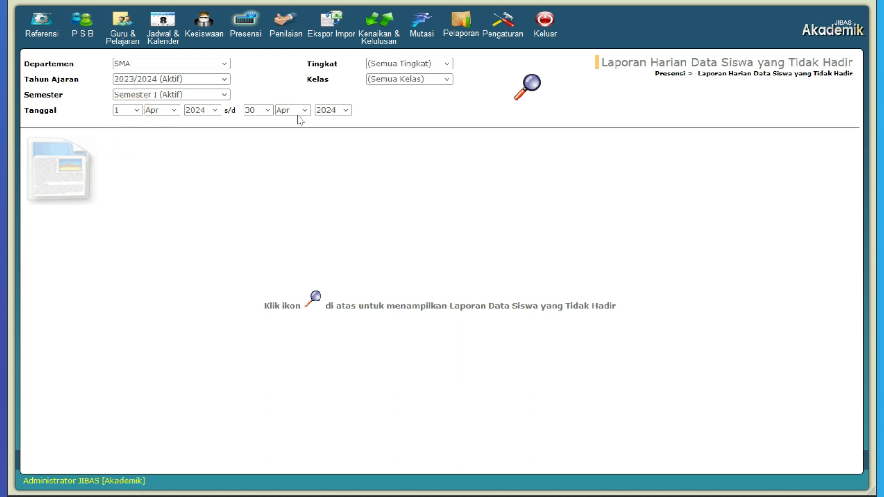
{"action": "left_click", "coordinate": [531, 92]}
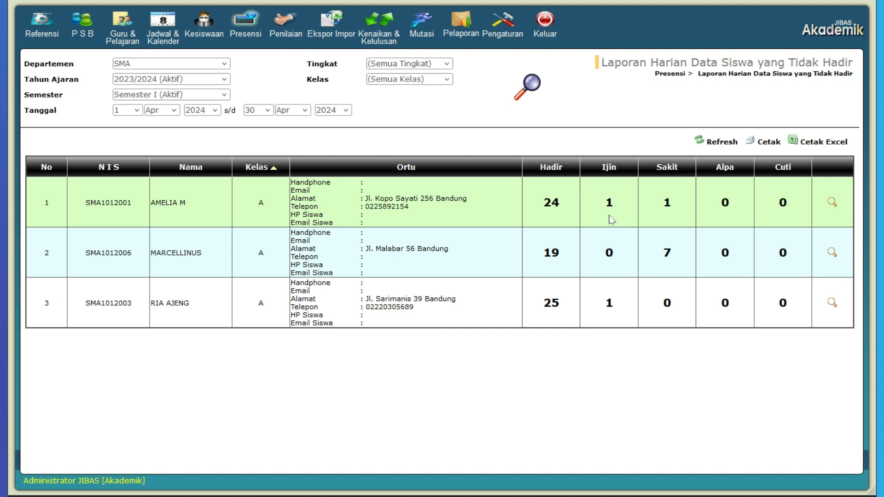
{"action": "left_click", "coordinate": [832, 204]}
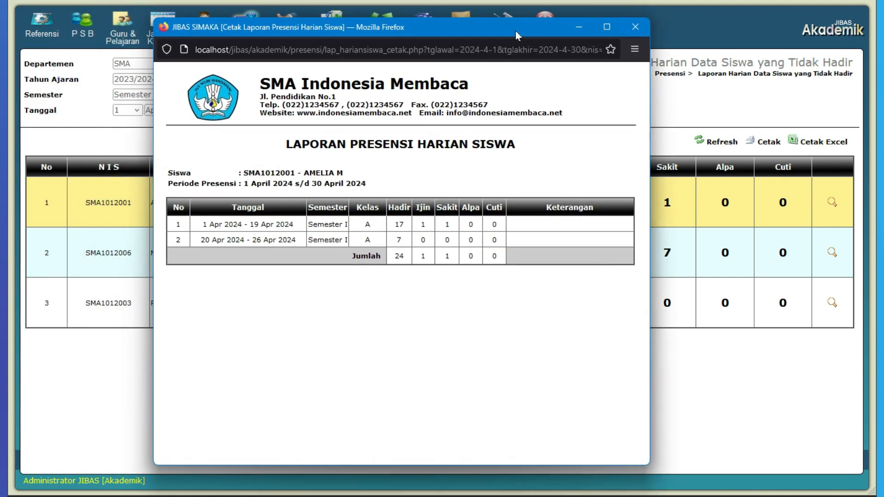
{"action": "left_click", "coordinate": [641, 31]}
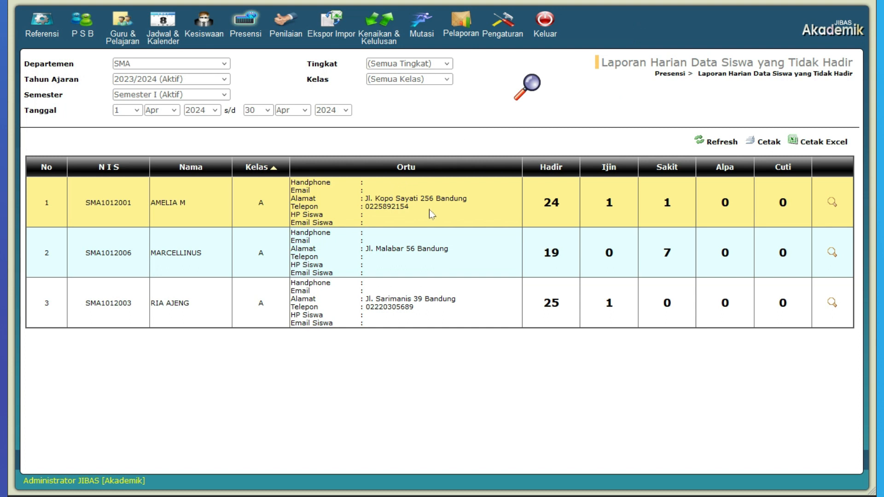
Display the Statistik Kehadiran Siswa charts for Tingkat 10, Kelas A, for Apr 2024 and look through the students' charts
{"action": "left_click", "coordinate": [244, 27]}
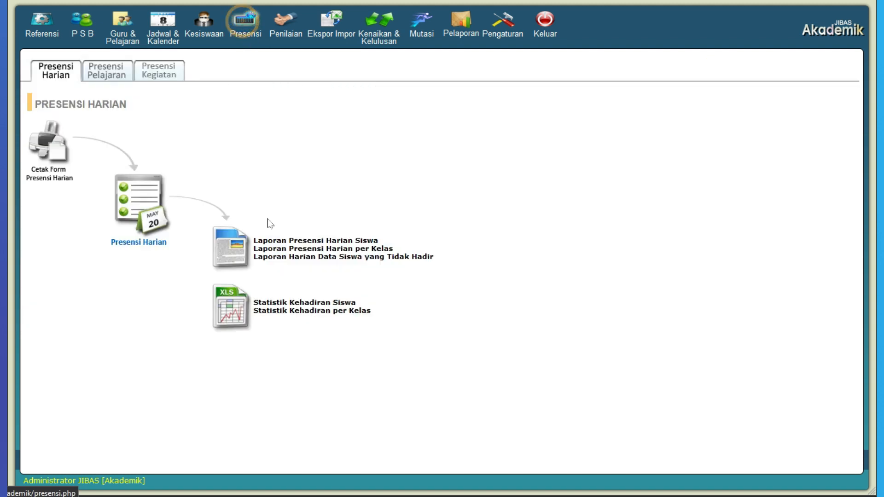
{"action": "left_click", "coordinate": [334, 303]}
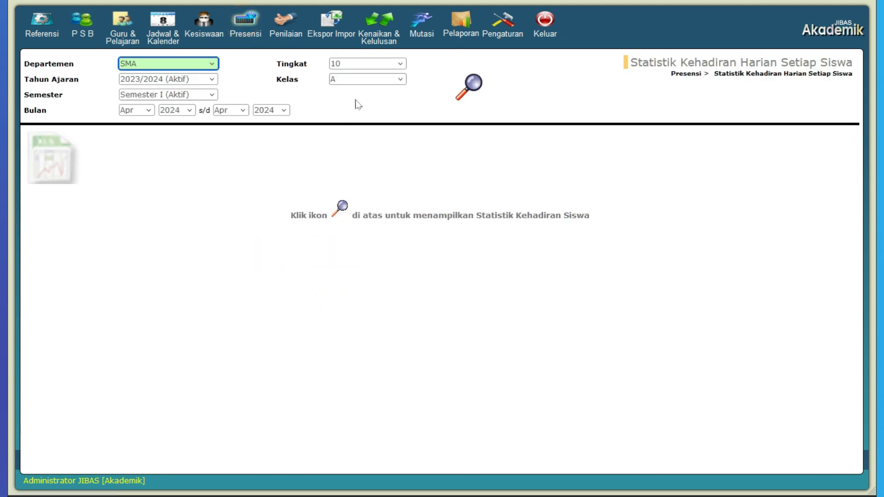
{"action": "left_click", "coordinate": [466, 91]}
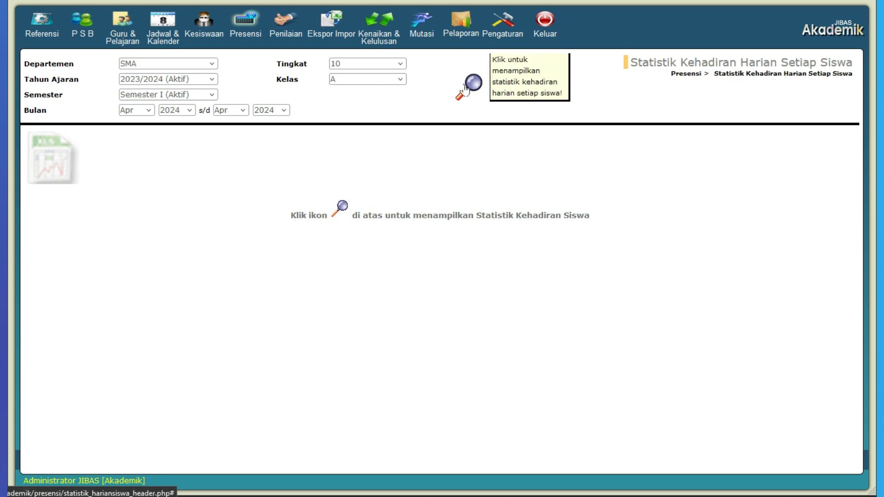
{"action": "scroll", "coordinate": [400, 244], "scroll_direction": "down", "scroll_amount": 5}
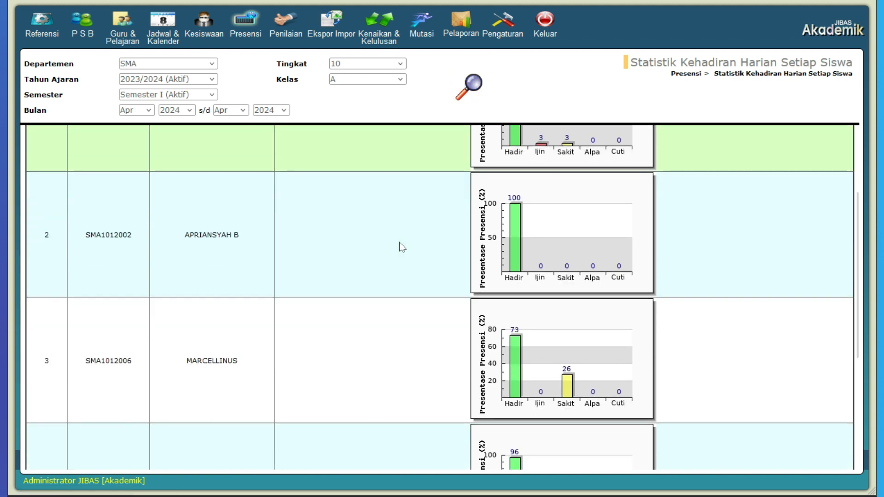
{"action": "scroll", "coordinate": [402, 247], "scroll_direction": "down", "scroll_amount": 2}
{"action": "scroll", "coordinate": [359, 148], "scroll_direction": "up", "scroll_amount": 8}
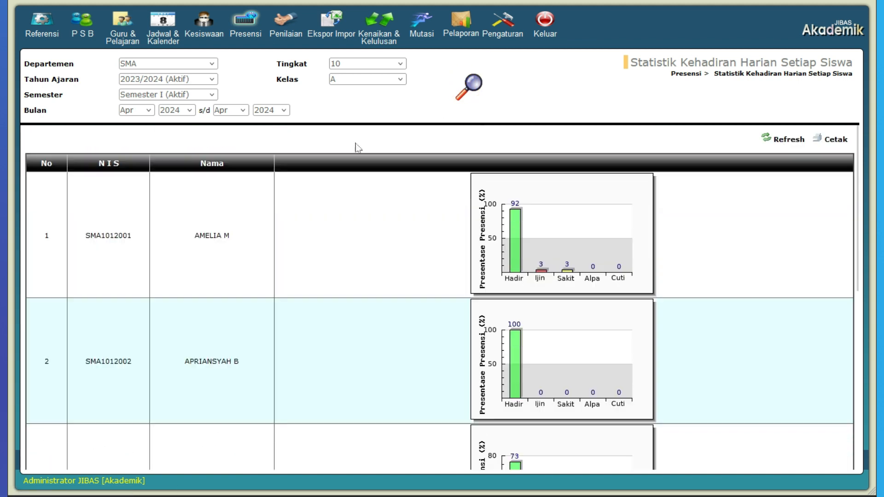
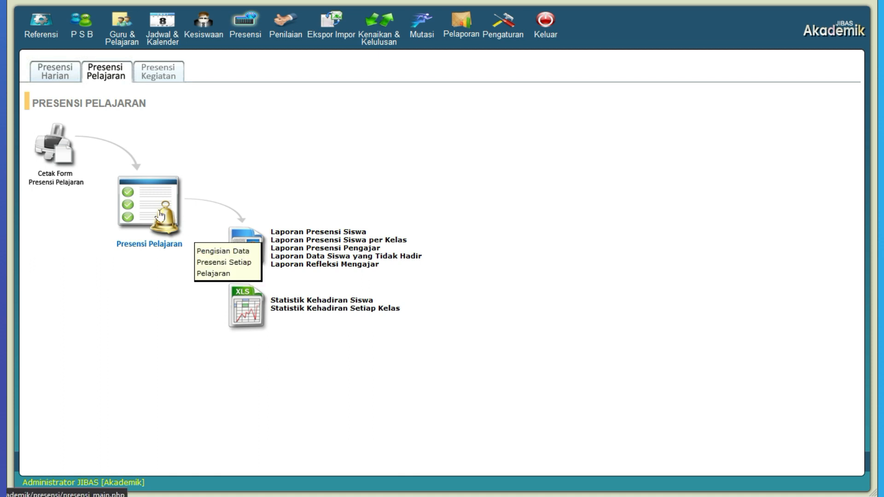
Generate the printable Presensi Pelajaran form for SMA, Tingkat 10, Kelas A, Pelajaran Agama, cancel printing, and review the form before closing it
{"action": "left_click", "coordinate": [63, 147]}
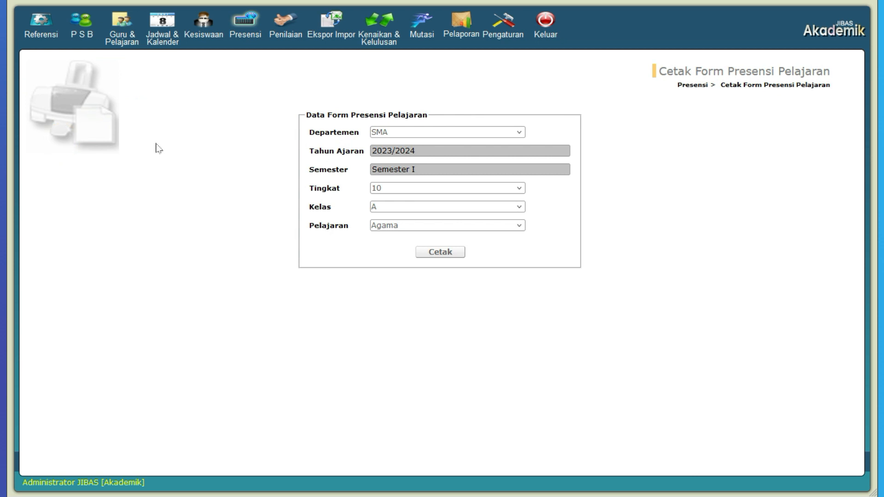
{"action": "left_click", "coordinate": [422, 131]}
{"action": "left_click", "coordinate": [421, 144]}
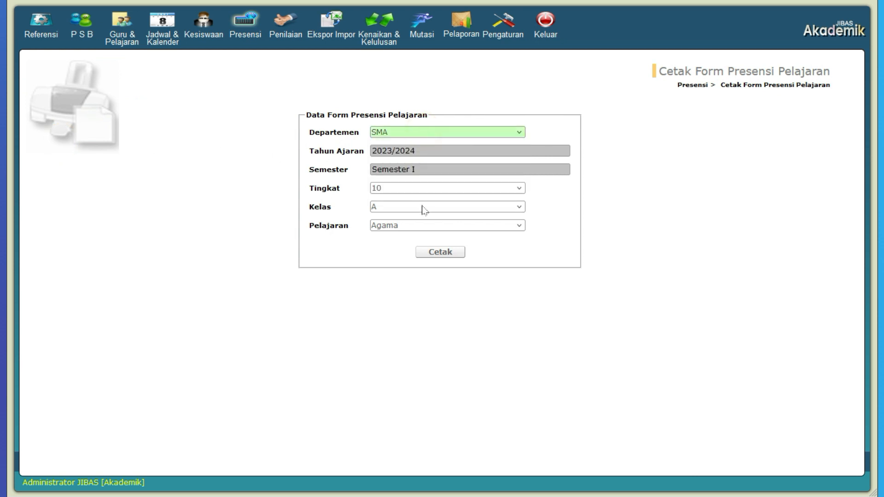
{"action": "left_click", "coordinate": [457, 254]}
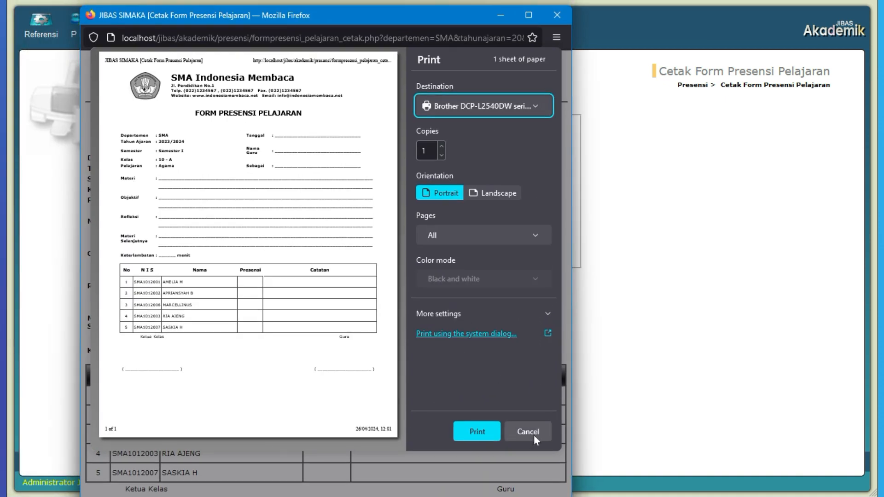
{"action": "left_click", "coordinate": [534, 436]}
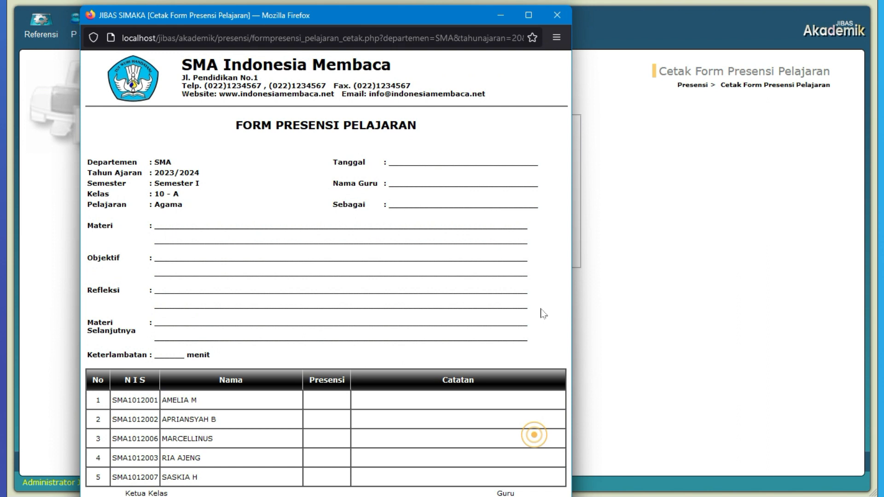
{"action": "left_click_drag", "start_coordinate": [443, 17], "coordinate": [539, 15]}
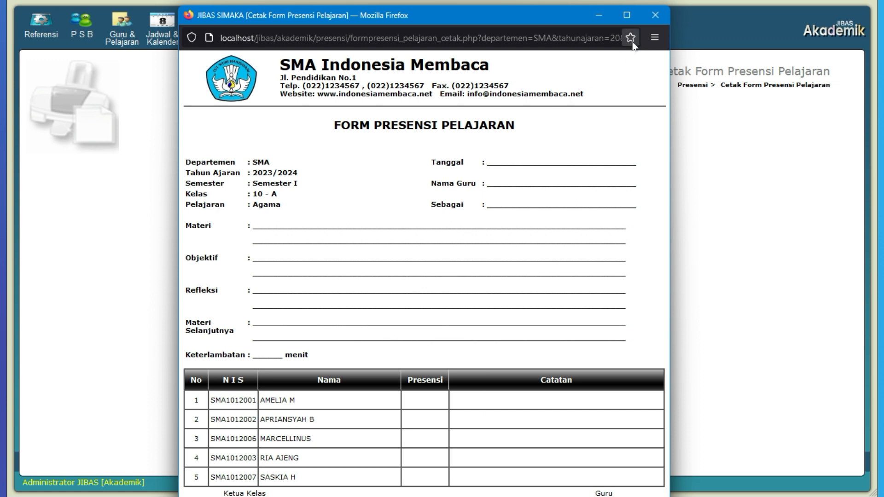
{"action": "left_click", "coordinate": [653, 18]}
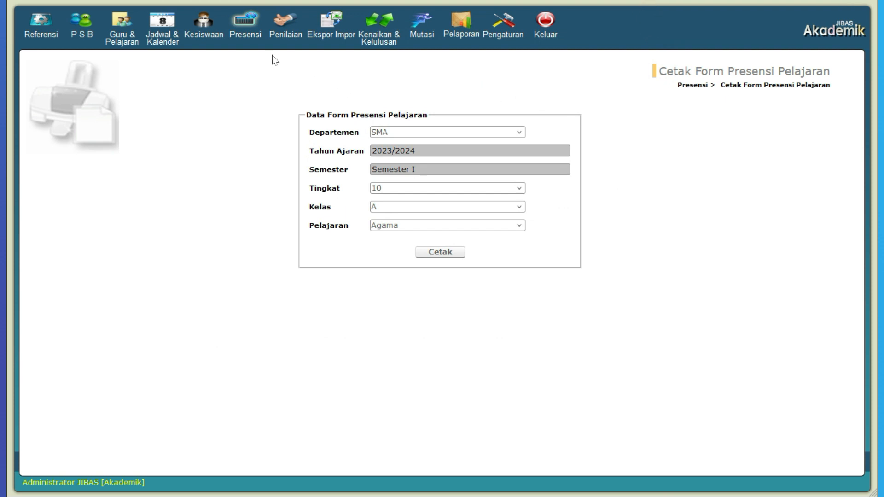
Display the Presensi Pelajaran entry form for SMA class 10-A, subject Agama, on 26-04-2024 at 09:00
{"action": "left_click", "coordinate": [249, 25]}
{"action": "left_click", "coordinate": [105, 76]}
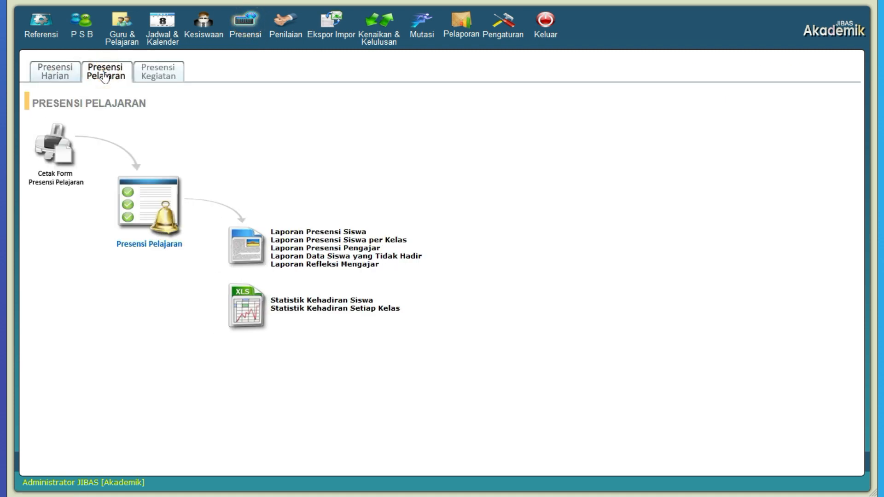
{"action": "left_click", "coordinate": [165, 198]}
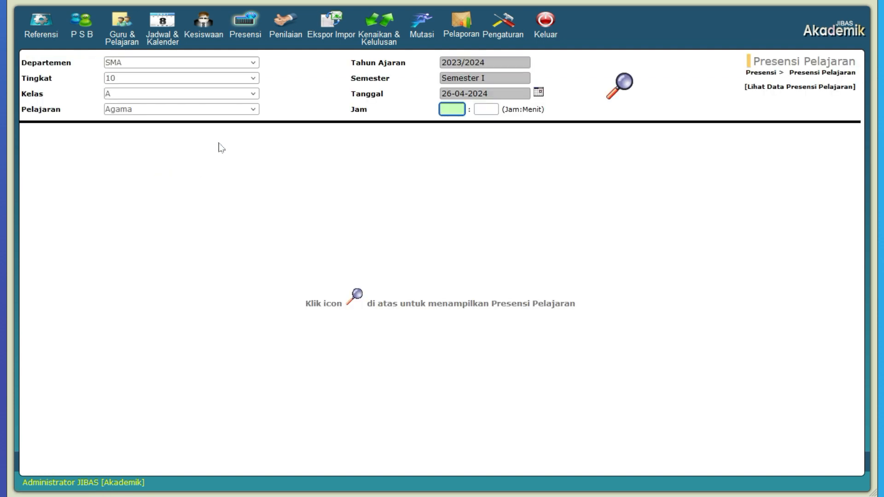
{"action": "left_click", "coordinate": [251, 65]}
{"action": "left_click", "coordinate": [288, 84]}
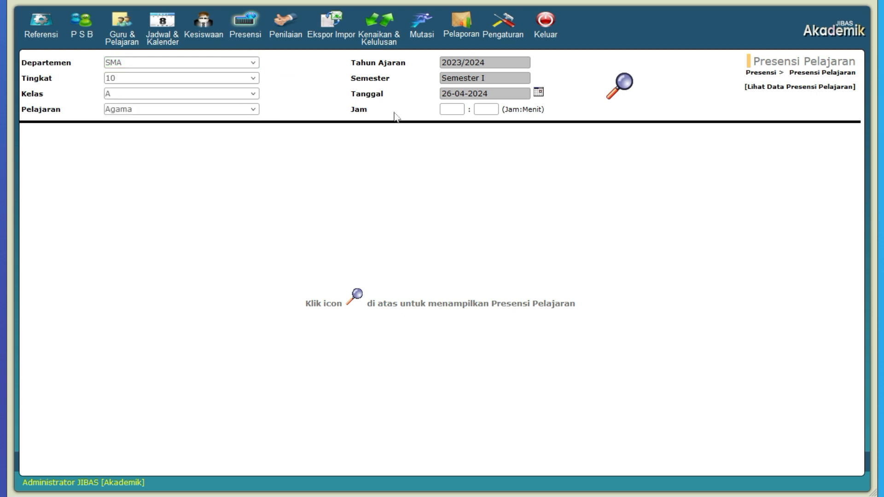
{"action": "left_click", "coordinate": [451, 109]}
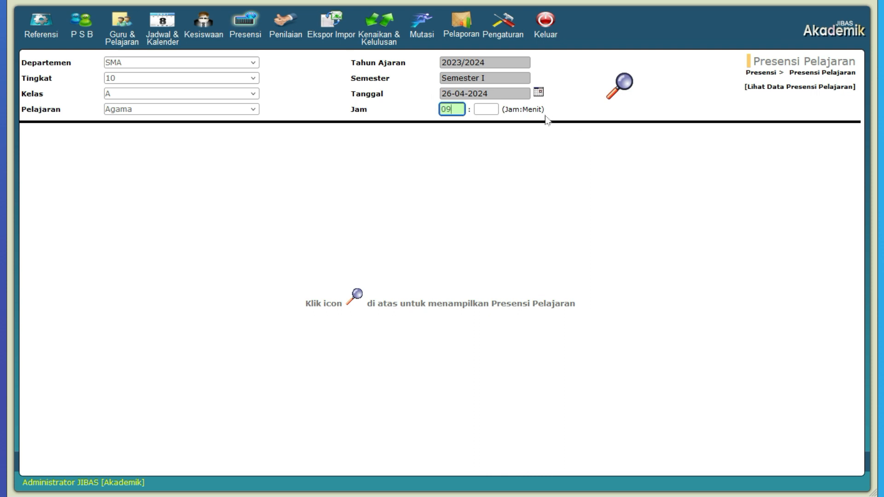
{"action": "left_click", "coordinate": [486, 110]}
{"action": "type", "text": "00"}
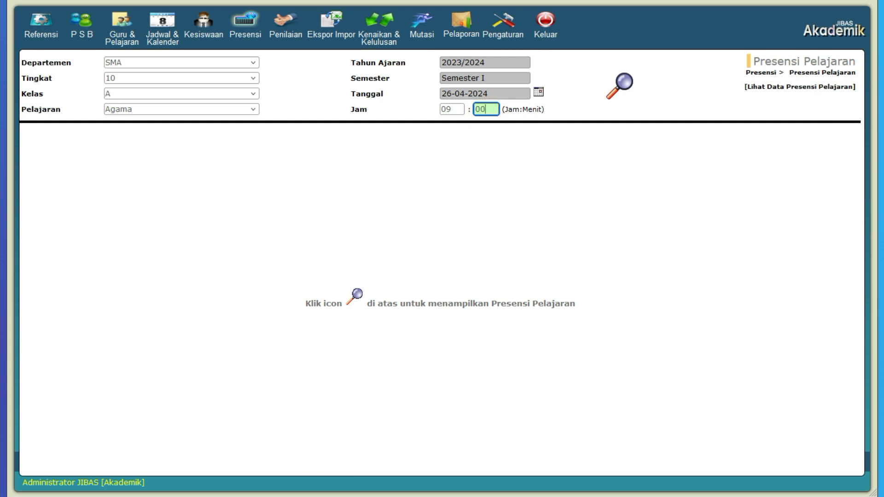
{"action": "left_click", "coordinate": [617, 87]}
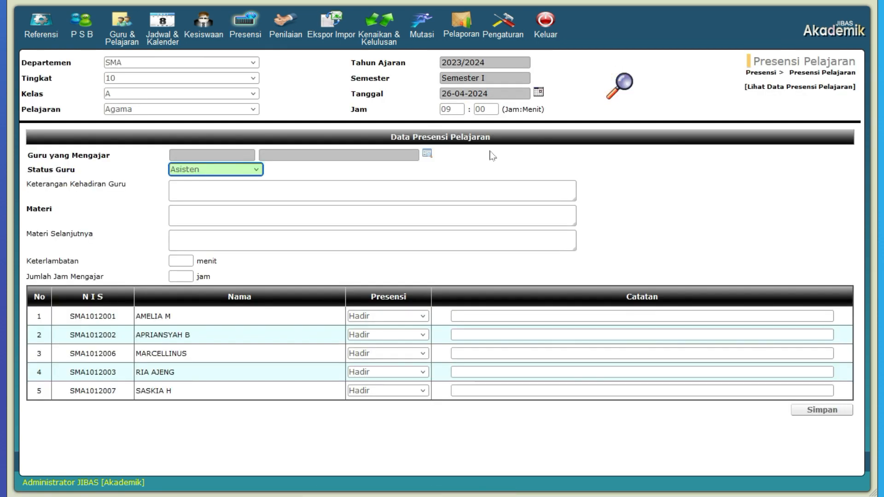
Select the first teacher listed for Agama as the teaching teacher, with the status Guru Pelajaran
{"action": "left_click", "coordinate": [426, 156]}
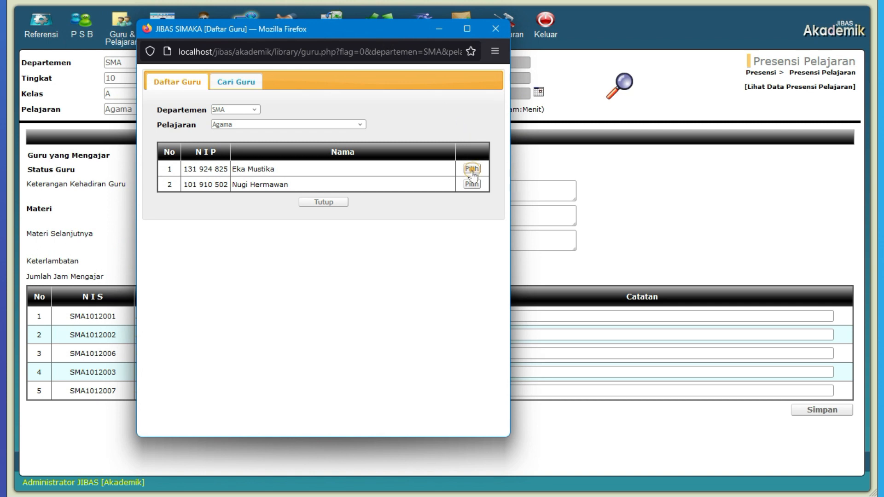
{"action": "left_click", "coordinate": [472, 169]}
{"action": "left_click", "coordinate": [256, 170]}
{"action": "left_click", "coordinate": [256, 170]}
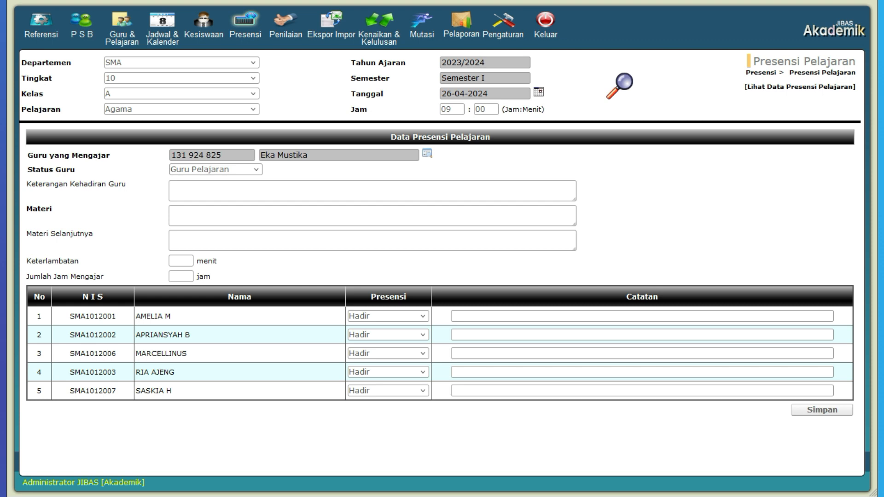
Enter "Keagmaan" as the lesson's Materi, with 0 minutes of Keterlambatan and 2 hours of Jumlah Jam Mengajar
{"action": "left_click", "coordinate": [231, 190]}
{"action": "left_click", "coordinate": [231, 218]}
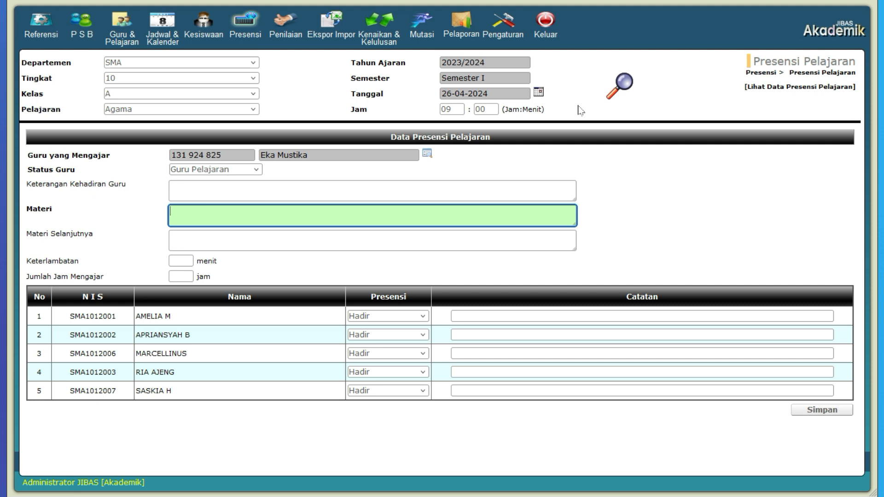
{"action": "type", "text": "maan"}
{"action": "key", "text": "Tab"}
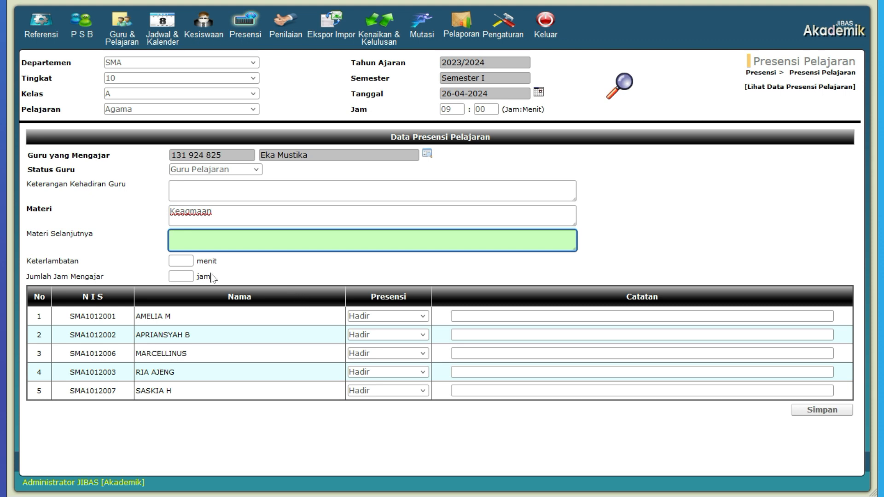
{"action": "left_click", "coordinate": [181, 261]}
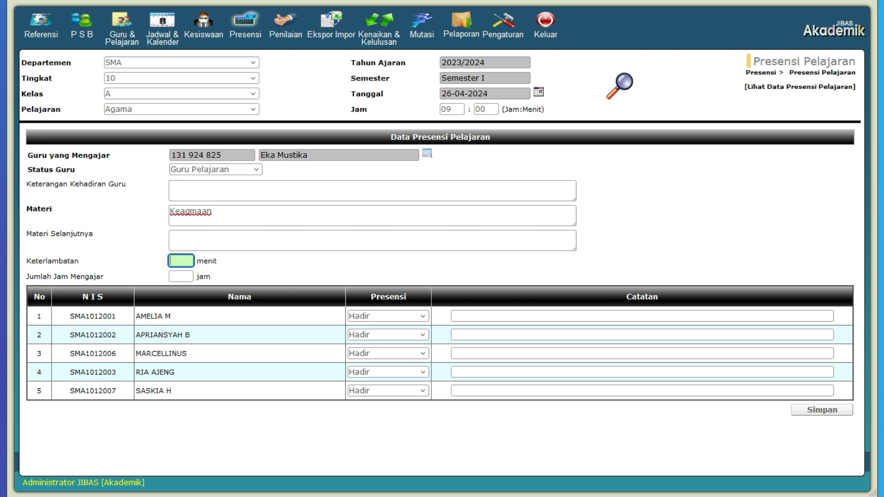
{"action": "left_click", "coordinate": [181, 277]}
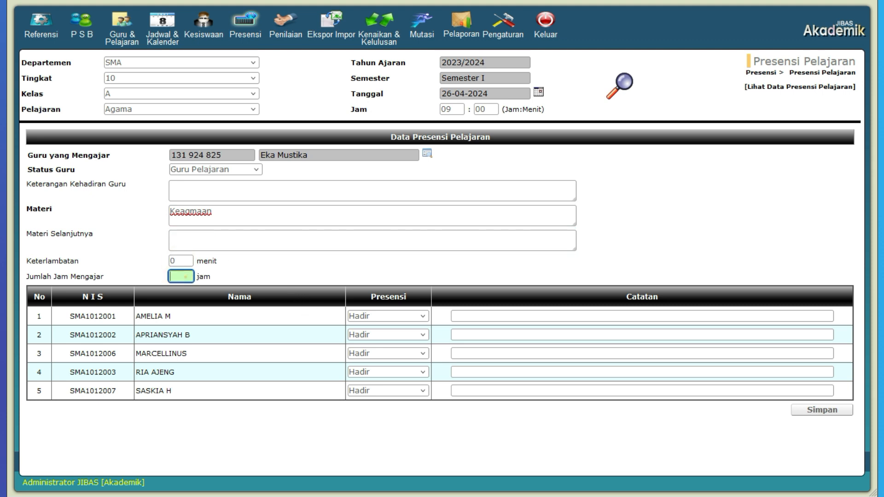
{"action": "type", "text": "2"}
Mark the third student as Sakit and the fourth as Ijin, and save the lesson attendance
{"action": "left_click", "coordinate": [423, 354]}
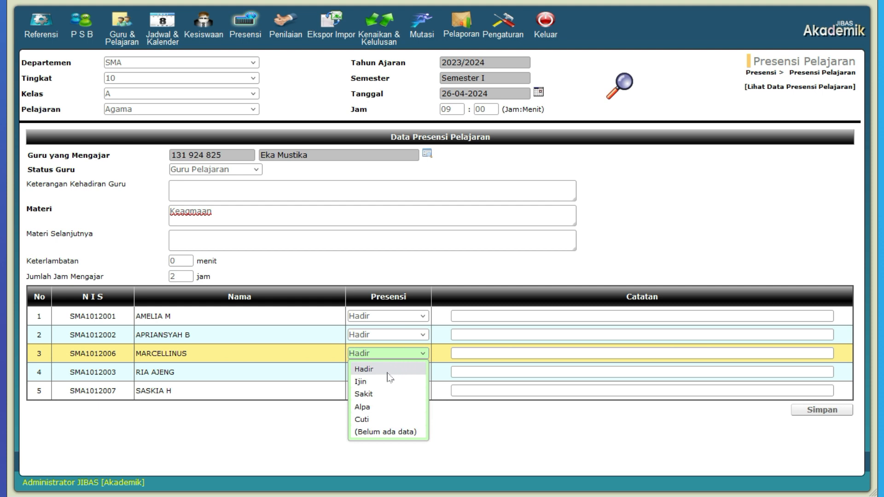
{"action": "left_click", "coordinate": [384, 393]}
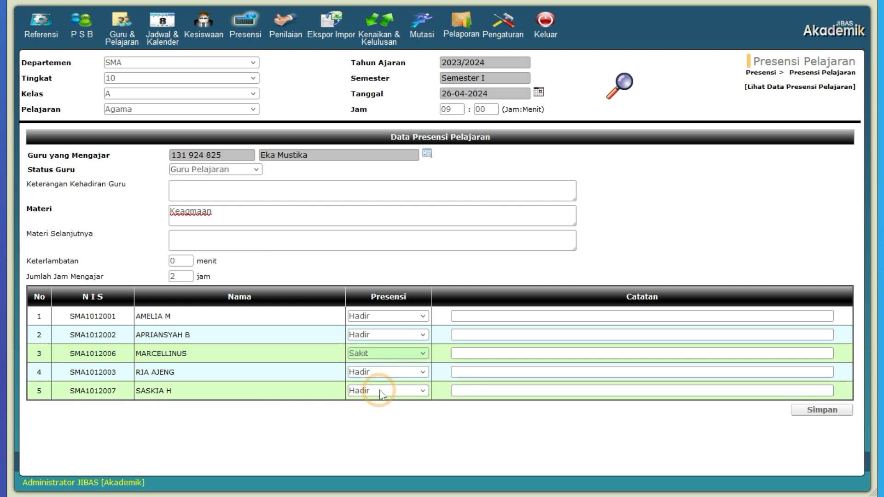
{"action": "left_click", "coordinate": [394, 377]}
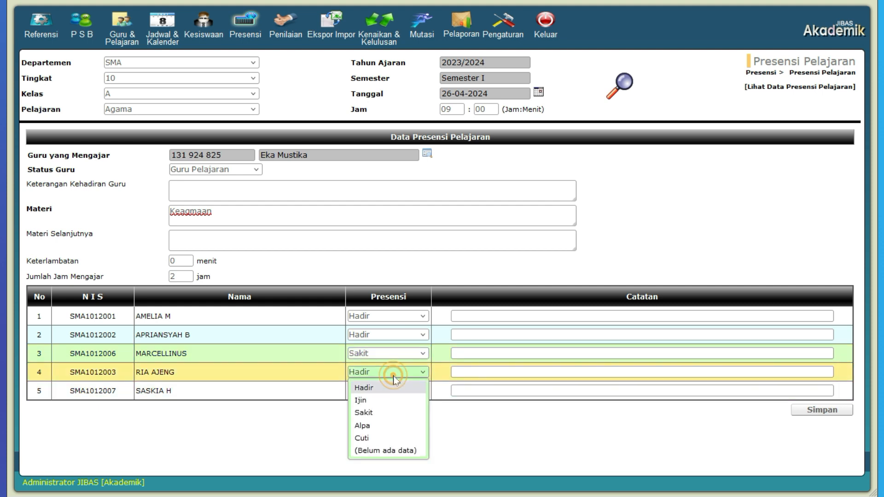
{"action": "left_click", "coordinate": [379, 401]}
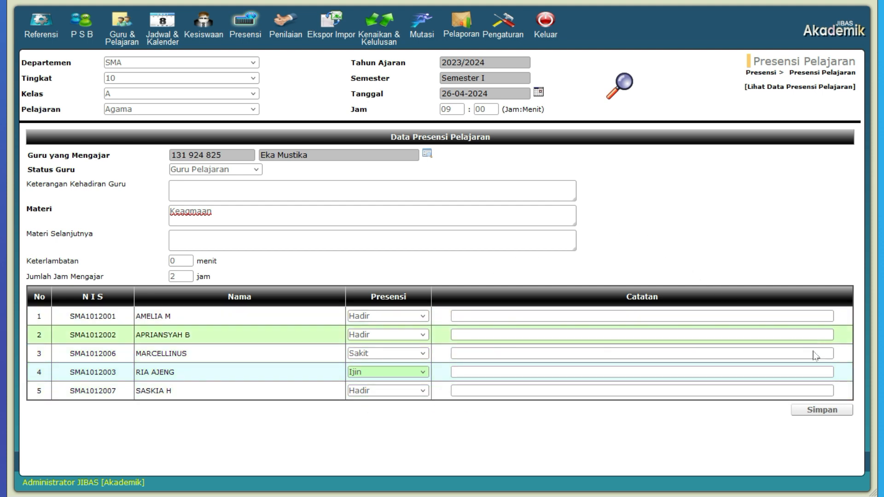
{"action": "left_click", "coordinate": [810, 411]}
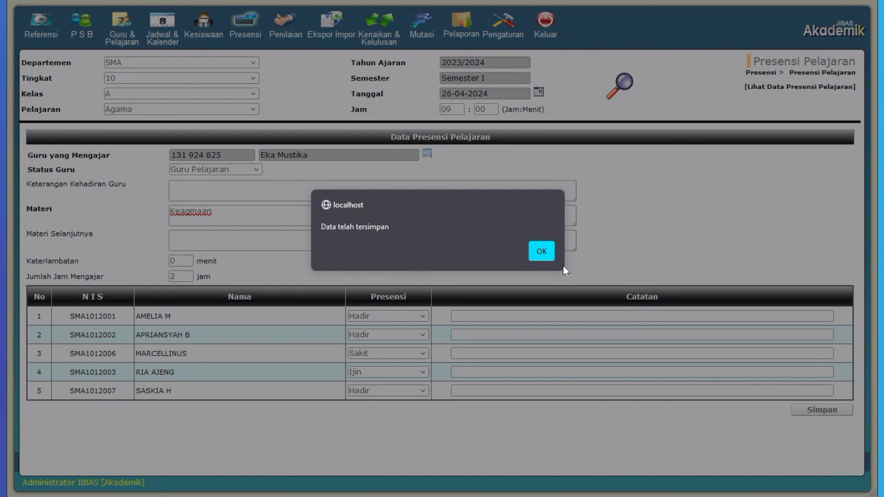
{"action": "left_click", "coordinate": [549, 258]}
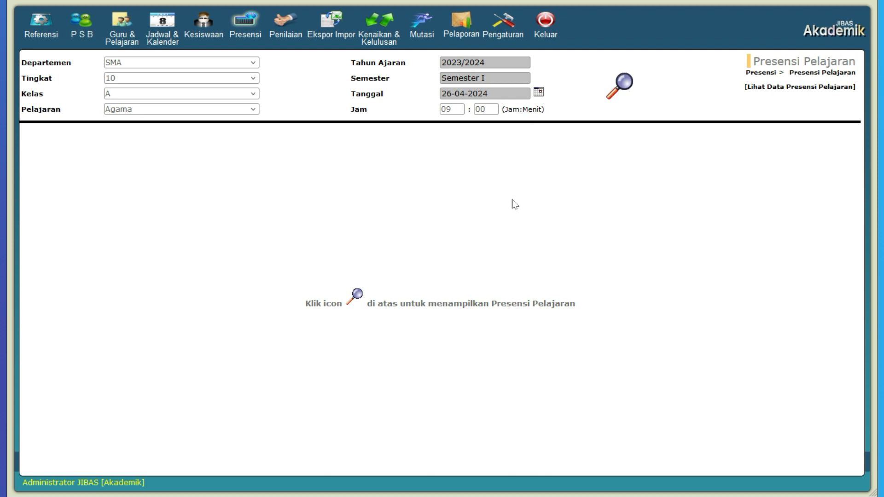
Redisplay the saved Agama attendance for 09:00 and check the attendance options of the second student
{"action": "left_click", "coordinate": [624, 92]}
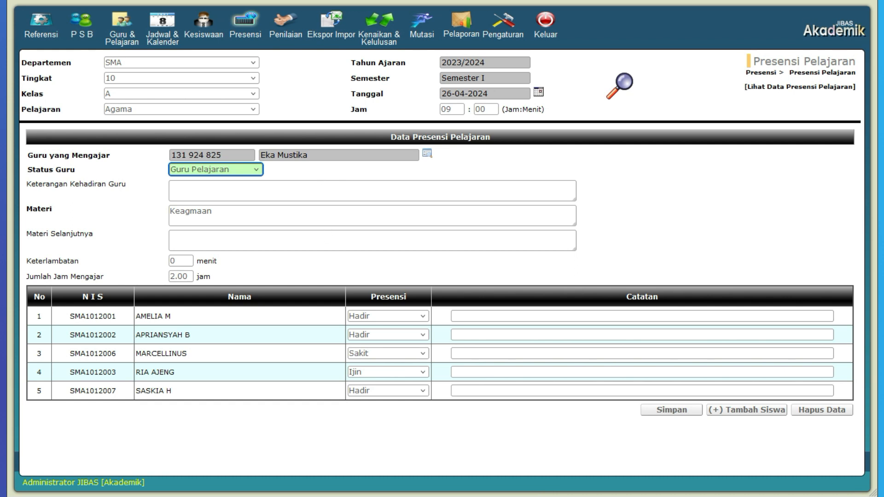
{"action": "left_click", "coordinate": [424, 337]}
{"action": "left_click", "coordinate": [426, 338]}
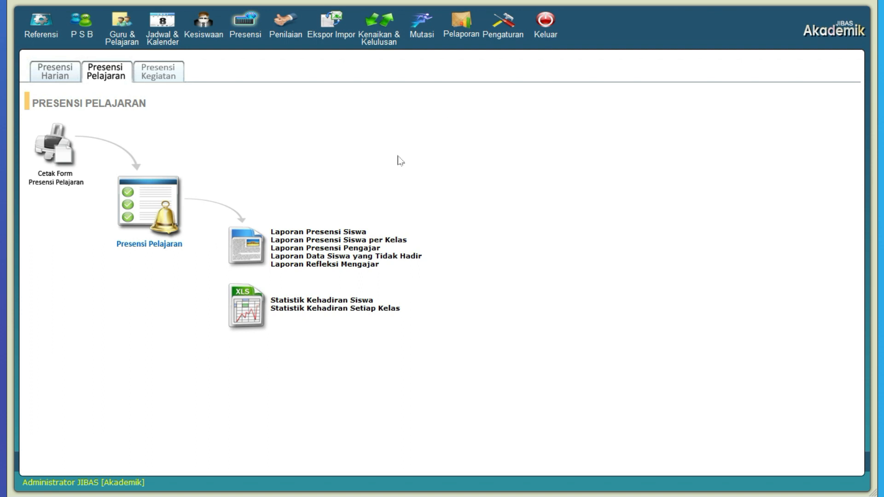
Display the Laporan Presensi Siswa for the first student of class 10-A from 26 Apr 2024 to 30 Apr 2024
{"action": "left_click", "coordinate": [319, 233]}
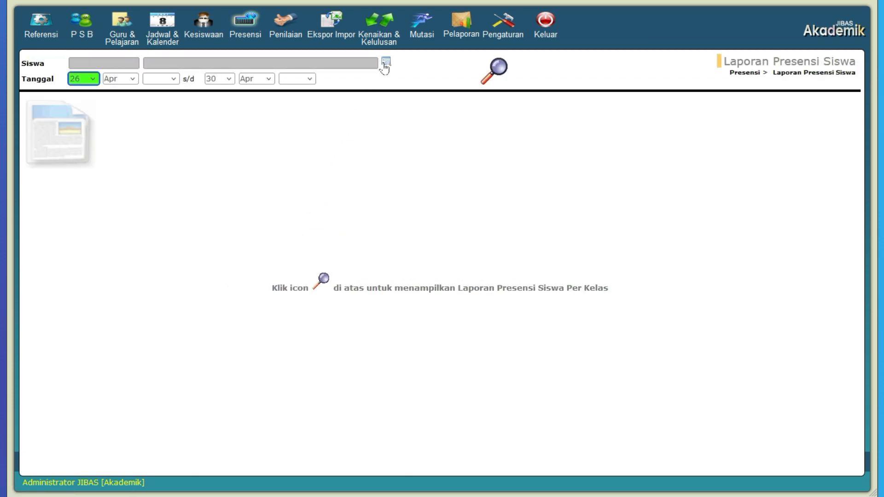
{"action": "left_click", "coordinate": [385, 61]}
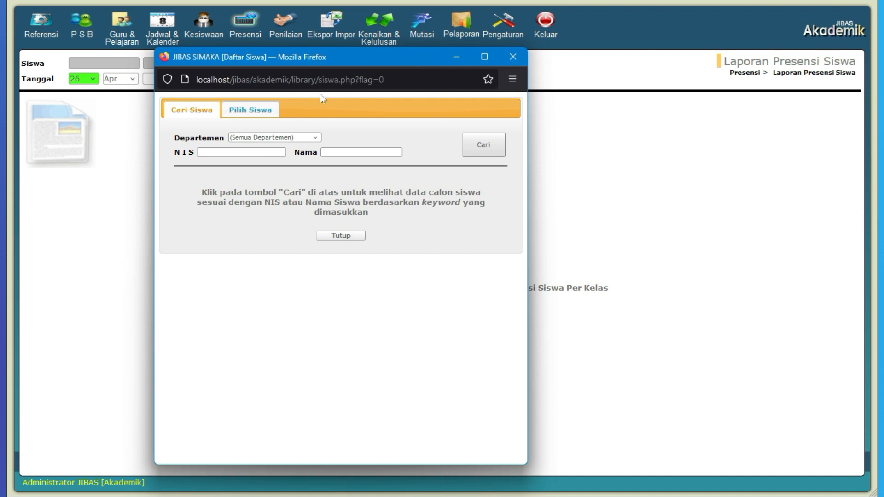
{"action": "left_click", "coordinate": [261, 111]}
{"action": "left_click", "coordinate": [317, 203]}
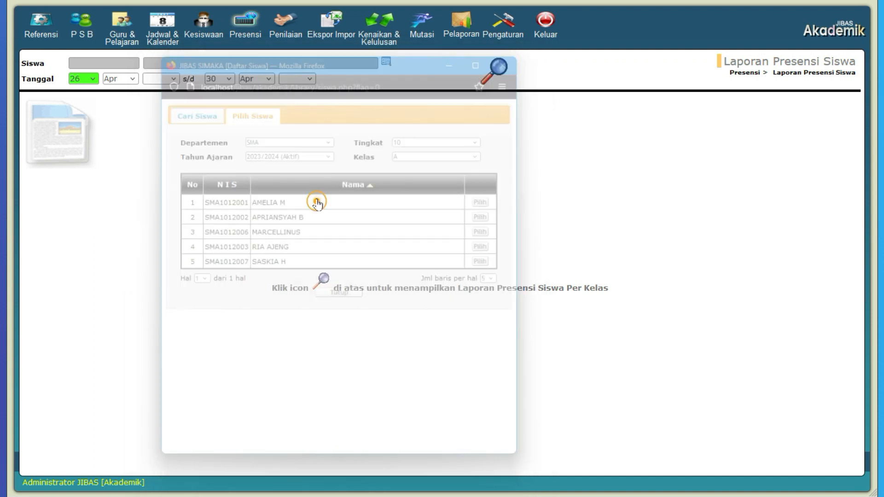
{"action": "left_click", "coordinate": [162, 79]}
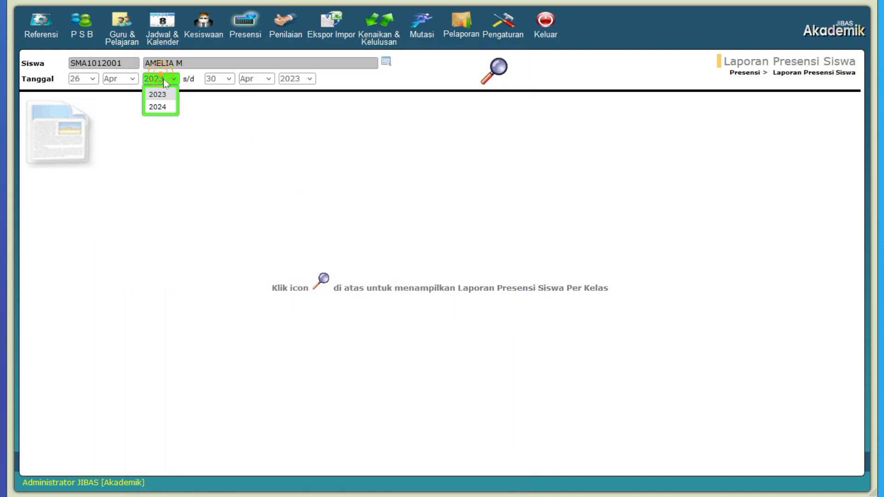
{"action": "left_click", "coordinate": [161, 107]}
{"action": "left_click", "coordinate": [541, 252]}
{"action": "left_click", "coordinate": [297, 78]}
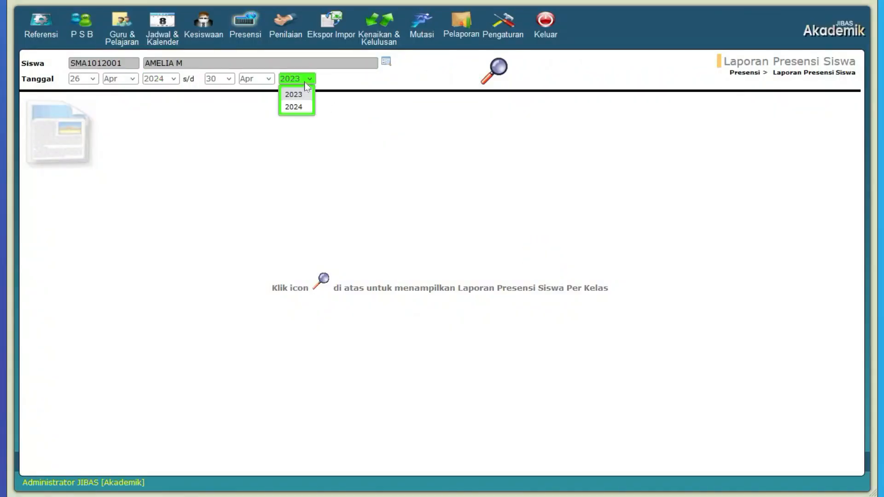
{"action": "left_click", "coordinate": [301, 107]}
{"action": "left_click", "coordinate": [485, 81]}
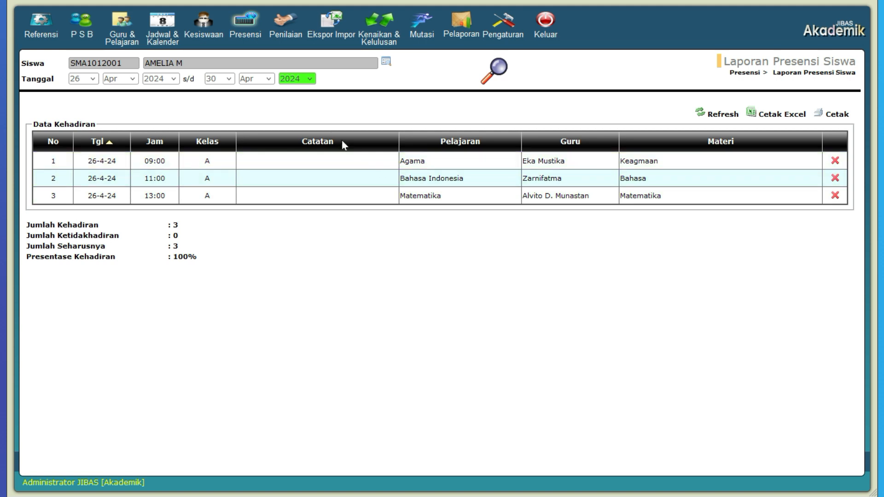
Display the Laporan Presensi Pelajaran per Kelas for class 10-A, all subjects, 26–30 Apr 2024, and view the second student's detailed report
{"action": "left_click", "coordinate": [248, 29]}
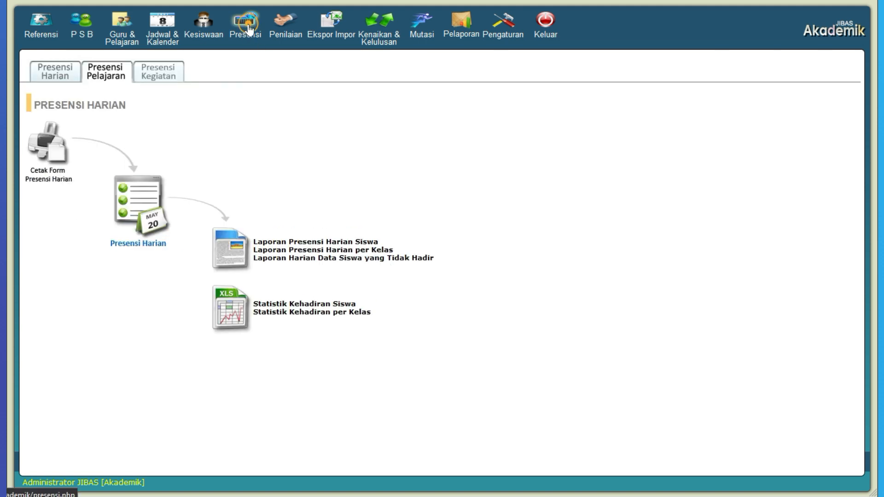
{"action": "left_click", "coordinate": [114, 75]}
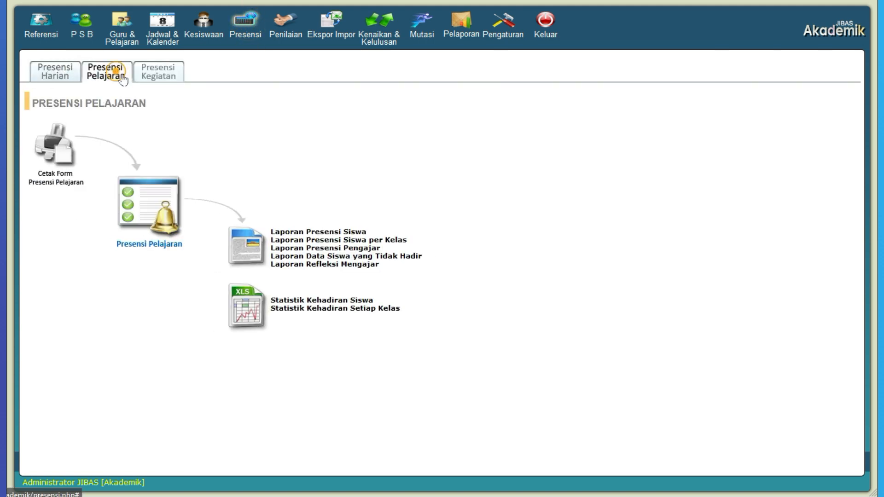
{"action": "left_click", "coordinate": [372, 240]}
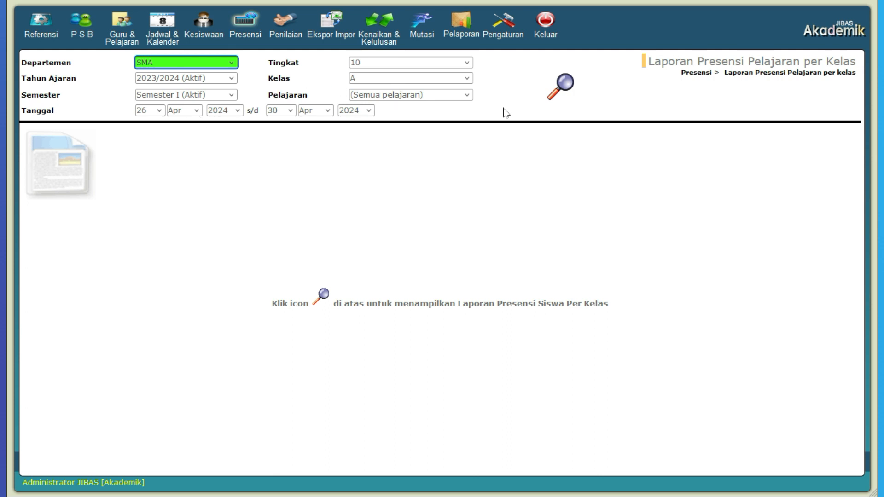
{"action": "left_click", "coordinate": [566, 96]}
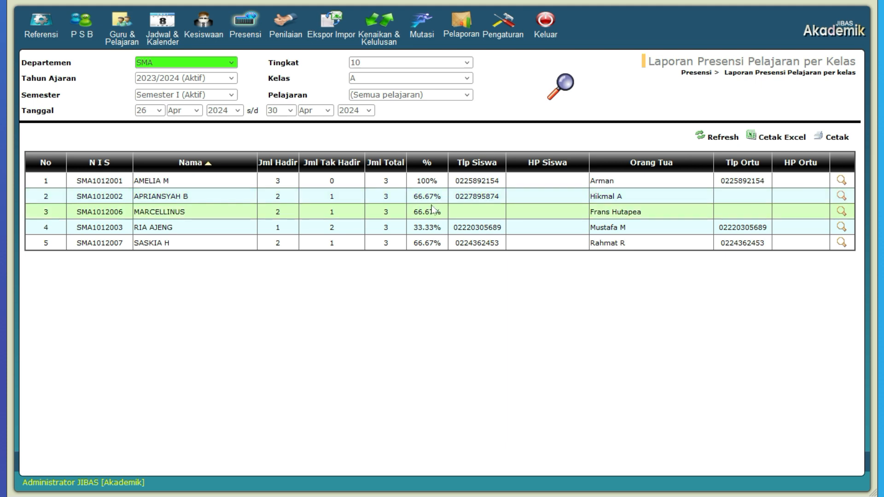
{"action": "left_click", "coordinate": [842, 201]}
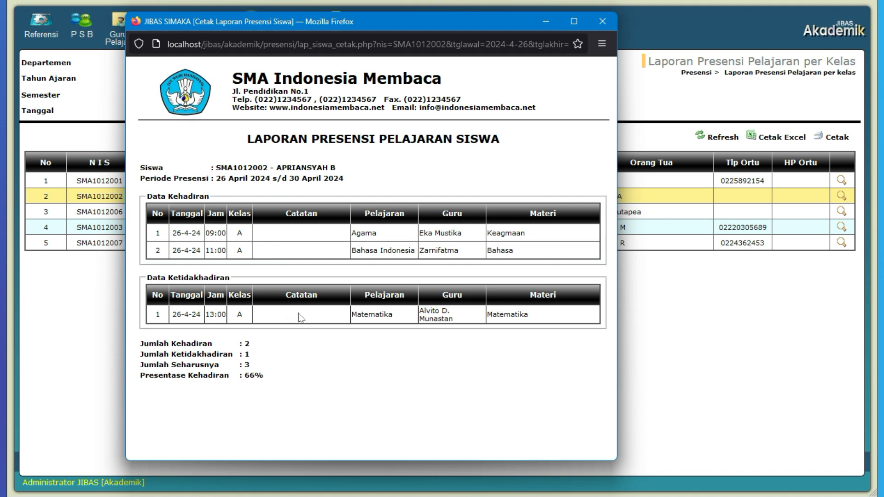
{"action": "left_click", "coordinate": [601, 22]}
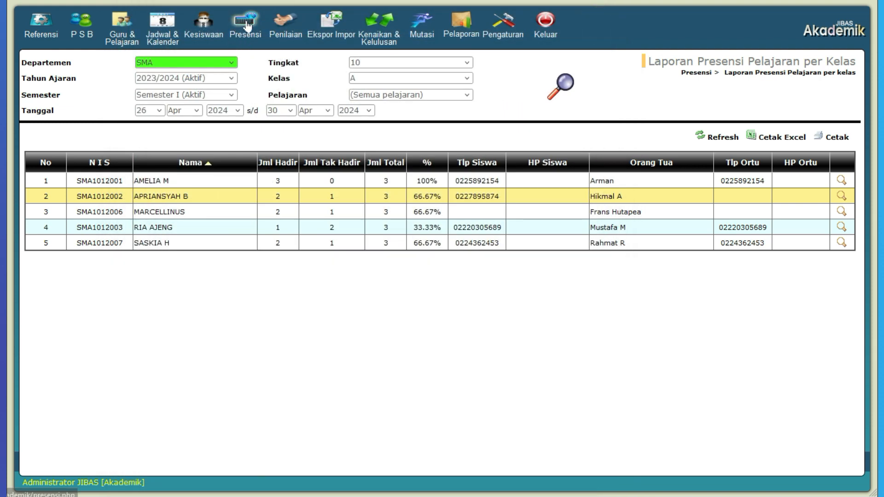
Display the Laporan Presensi Pengajar for the third teacher in the Daftar Guru, SMA 2023/2024, from 26 Apr 2024 to 30 Apr 2024
{"action": "left_click", "coordinate": [244, 23]}
{"action": "left_click", "coordinate": [109, 72]}
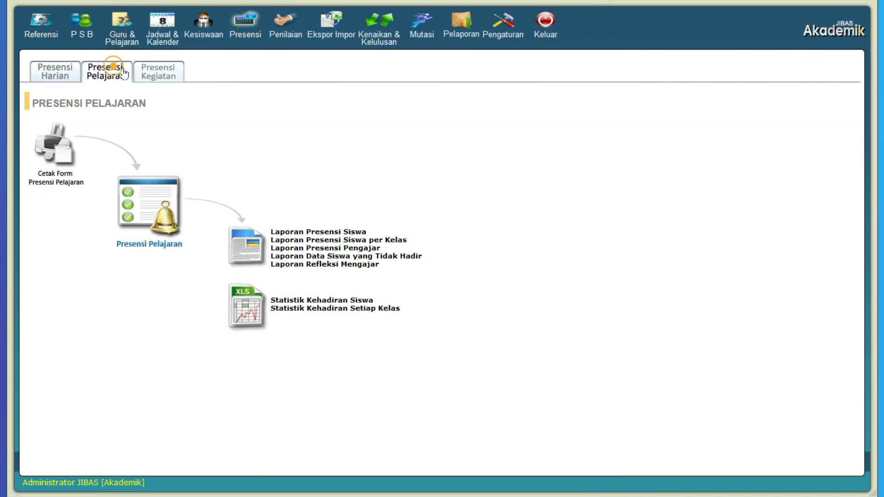
{"action": "left_click", "coordinate": [349, 252]}
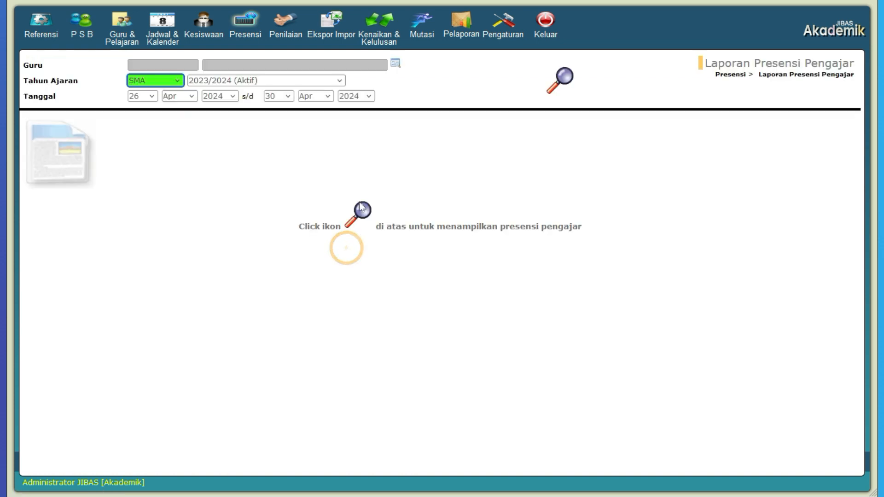
{"action": "left_click", "coordinate": [394, 65]}
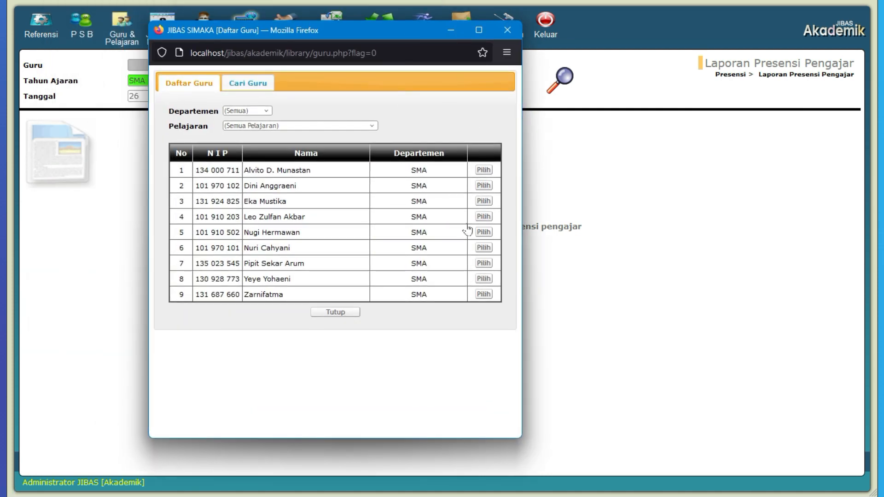
{"action": "left_click", "coordinate": [483, 201]}
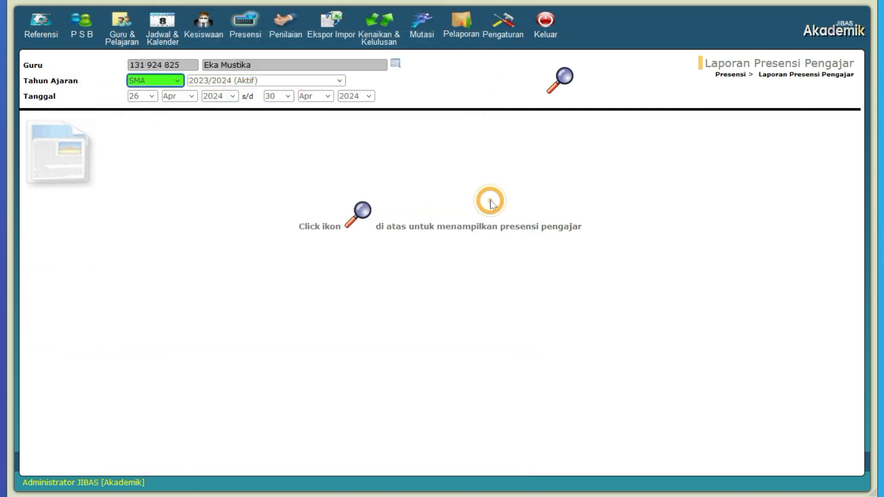
{"action": "left_click", "coordinate": [558, 79]}
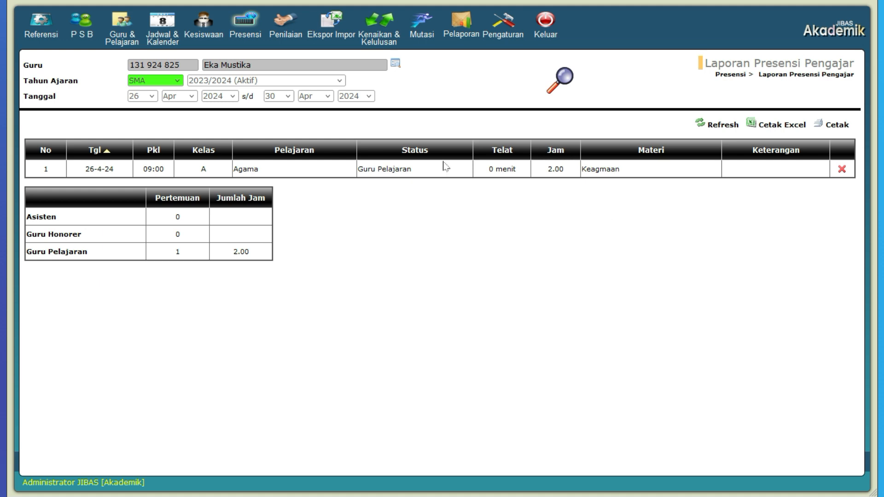
Display the per-lesson Laporan Data Siswa yang Tidak Hadir for all SMA grades and classes from 26 Apr 2024 to 30 Apr 2024
{"action": "left_click", "coordinate": [246, 25]}
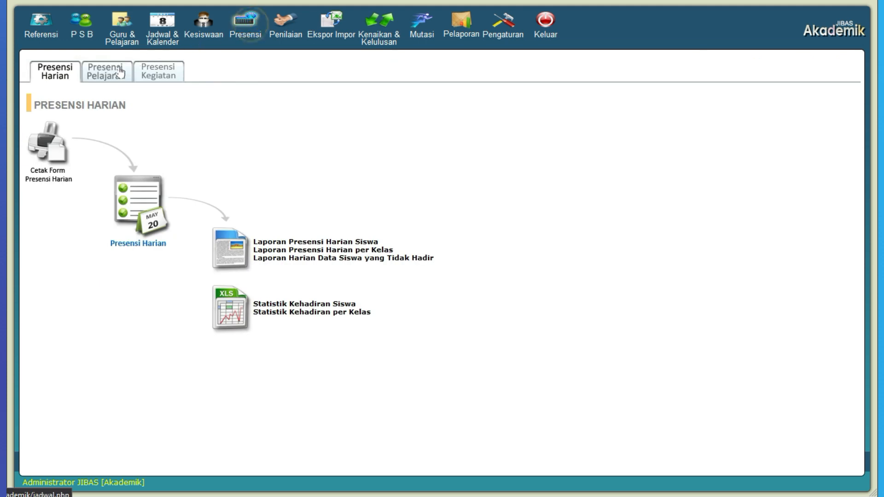
{"action": "left_click", "coordinate": [105, 73]}
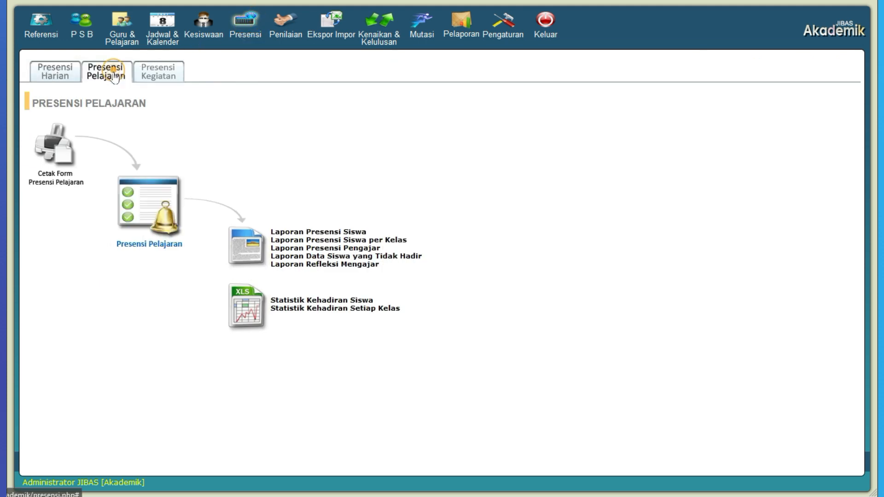
{"action": "left_click", "coordinate": [400, 256]}
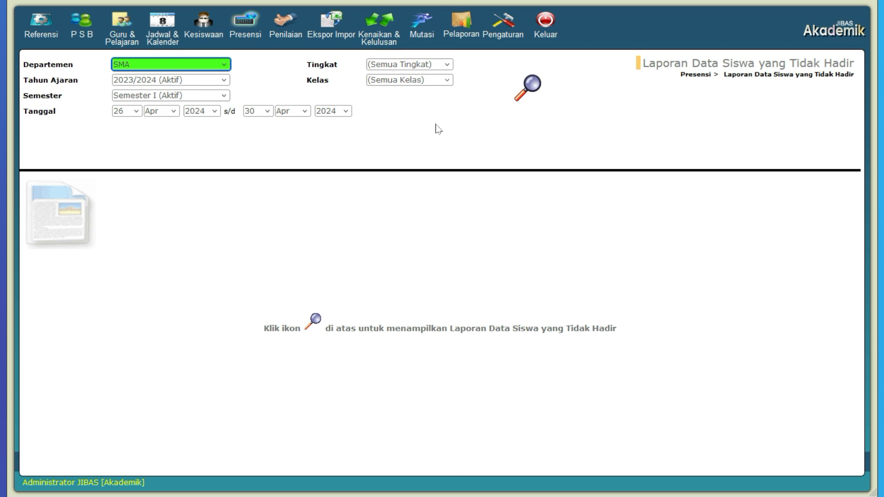
{"action": "left_click", "coordinate": [525, 90]}
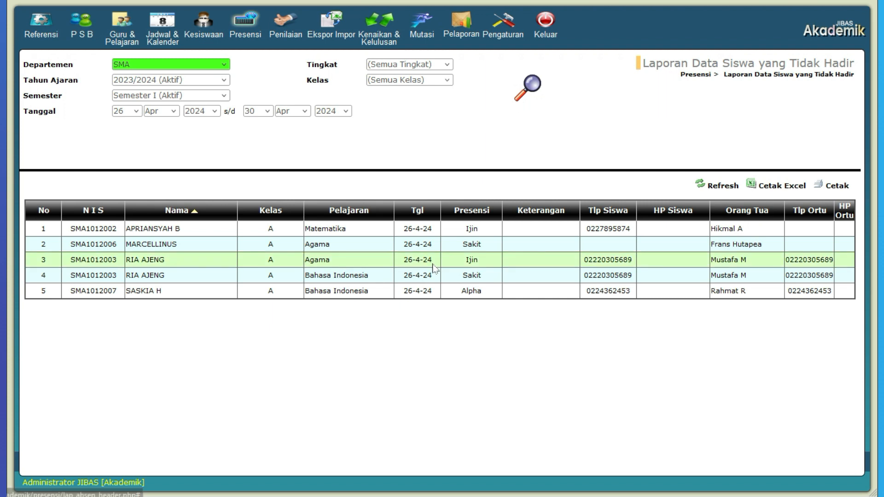